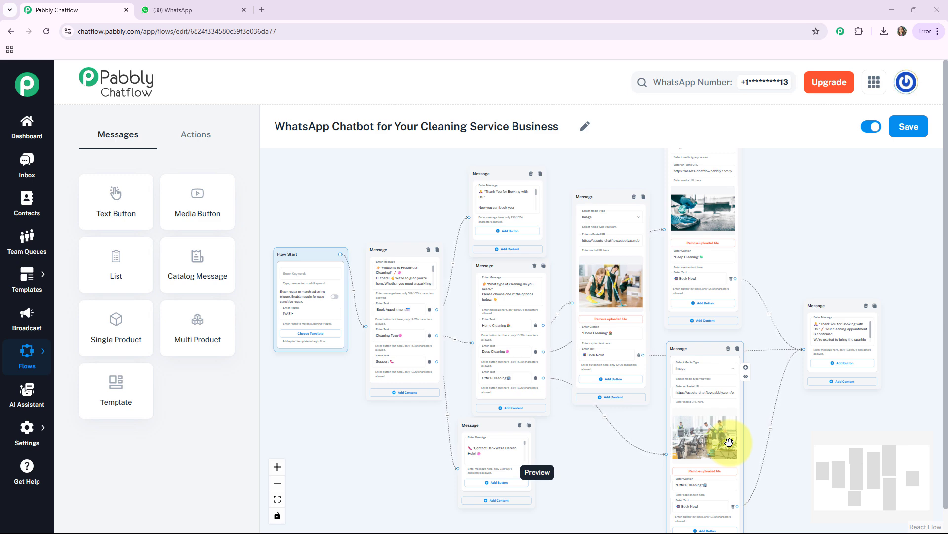
Switch to WhatsApp, send "hi" to the Cleaning Services chat and choose Book Appointment in the chatbot's welcome reply
left_click(178, 12)
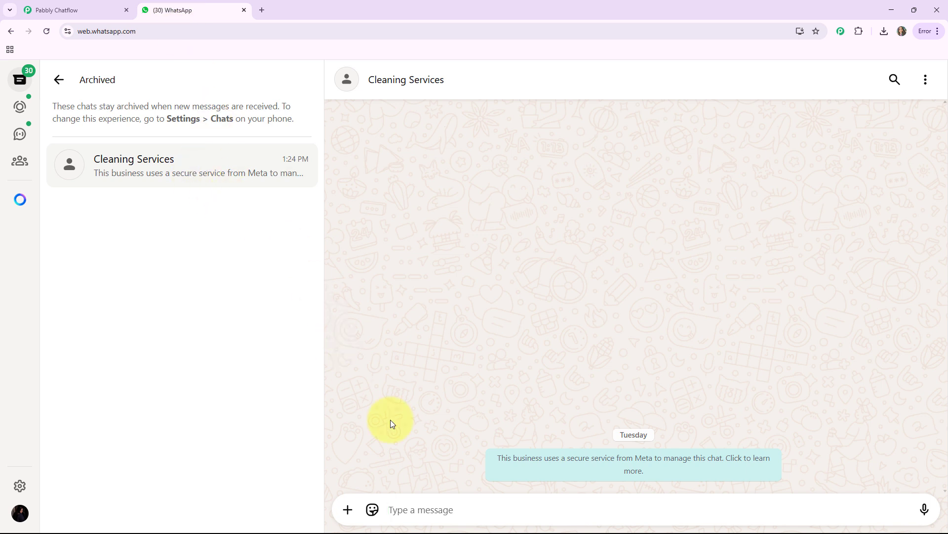
type("hi")
key("Return")
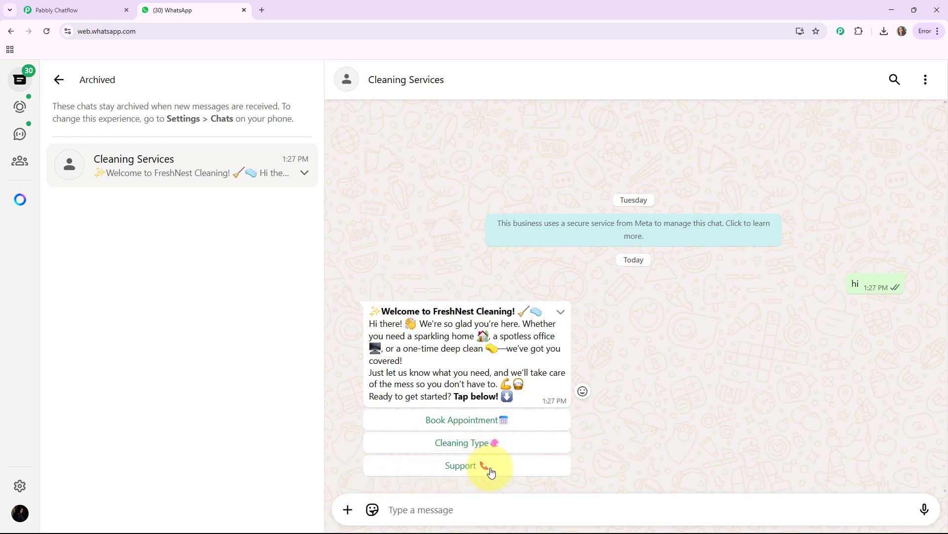
left_click(478, 425)
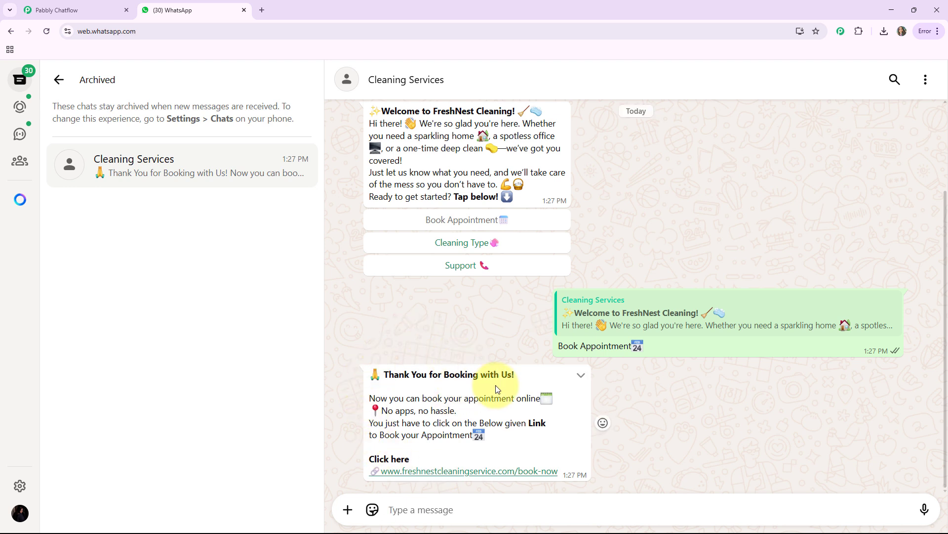
Choose Cleaning Type from the welcome message and book Office Cleaning with Book Now, and review the chatbot conversation
scroll(496, 384, "up", 2)
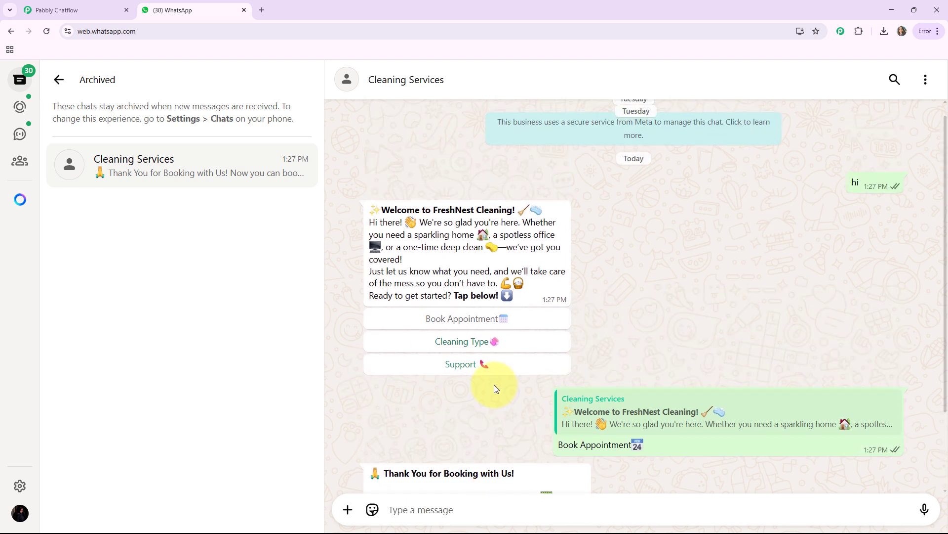
left_click(462, 342)
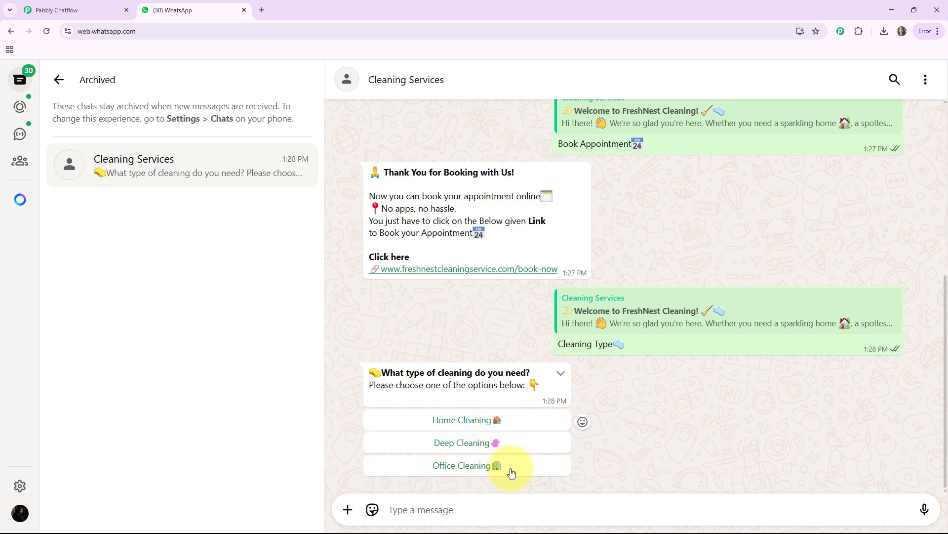
left_click(458, 468)
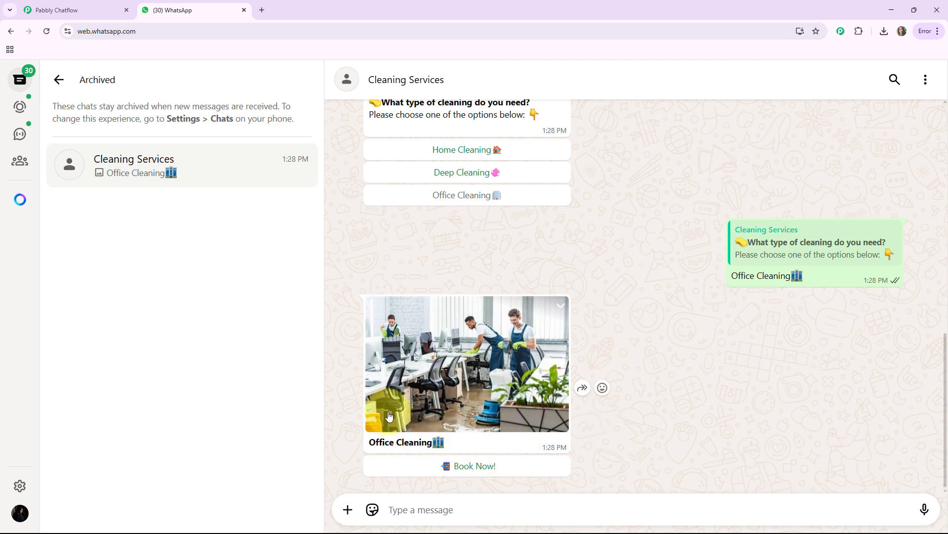
left_click(474, 468)
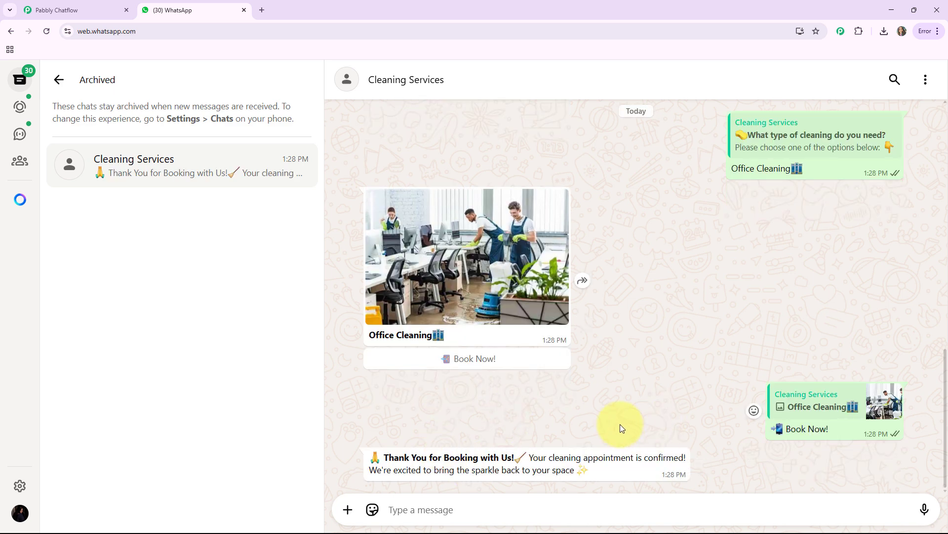
scroll(623, 428, "up", 5)
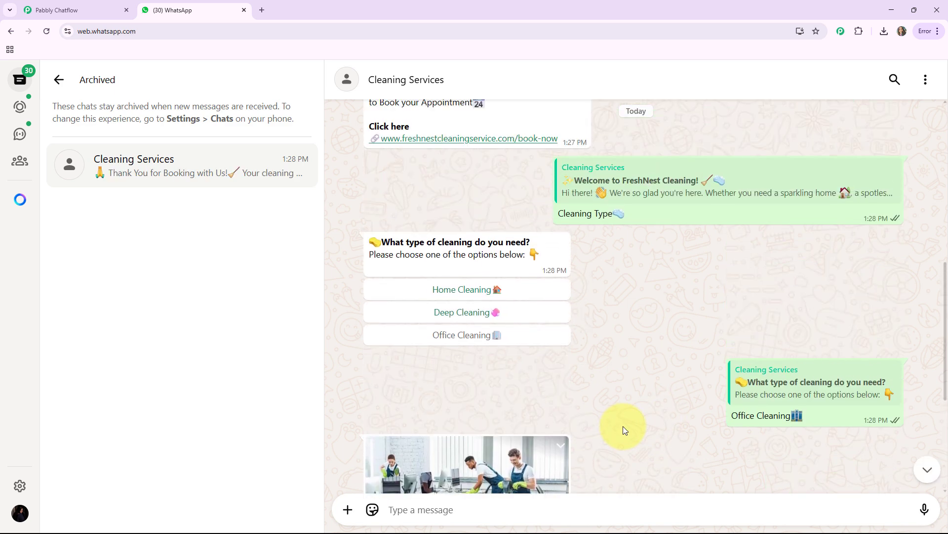
scroll(623, 428, "up", 5)
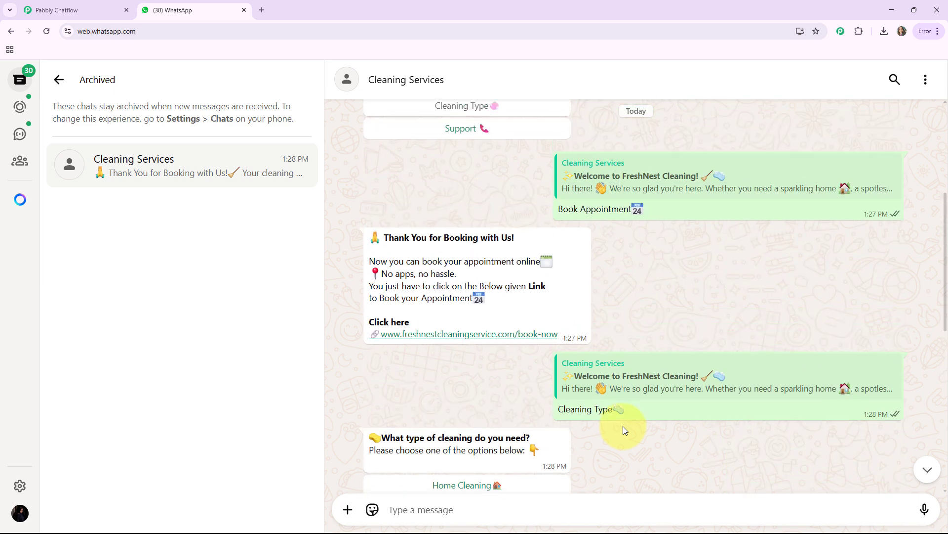
scroll(624, 429, "up", 2)
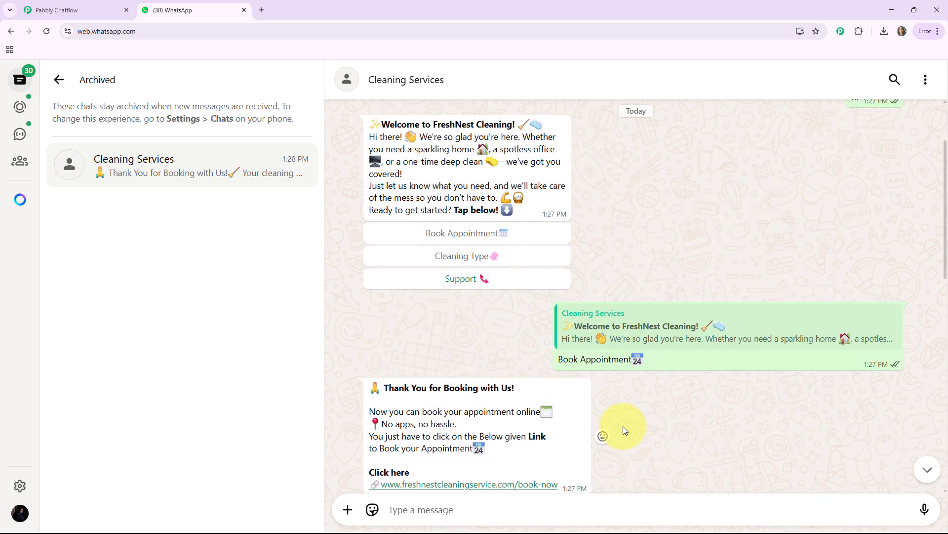
scroll(623, 429, "down", 4)
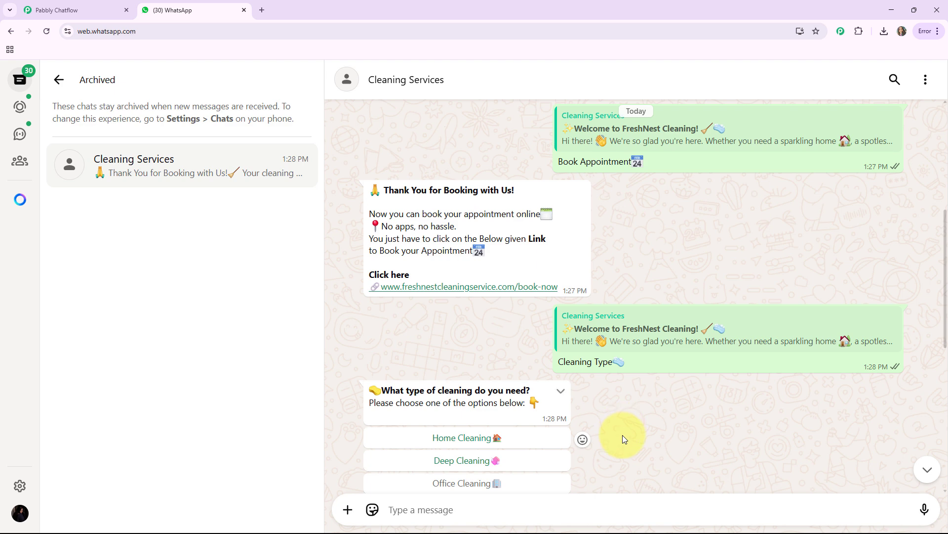
Open pabbly.com/chatflow in a new browser tab
left_click(262, 10)
left_click(156, 31)
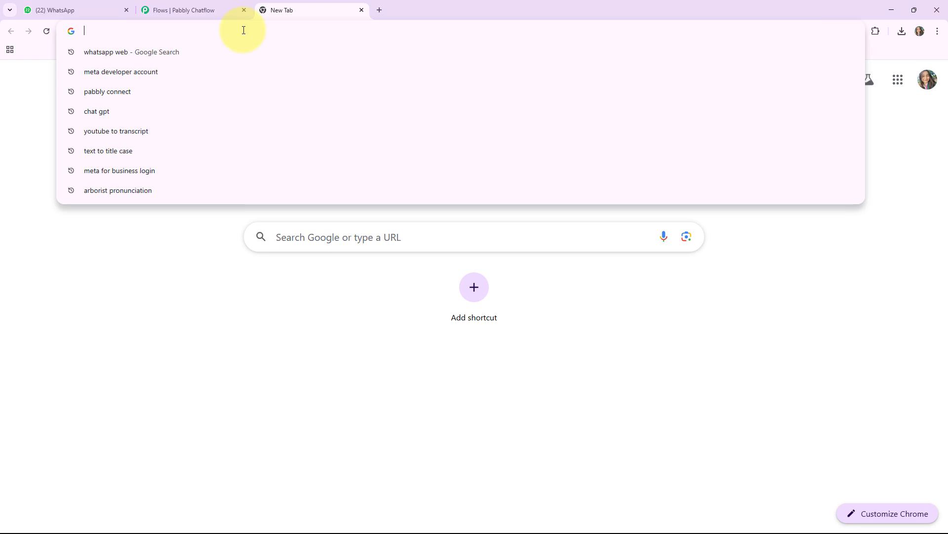
type("pabbly.com/chatflow")
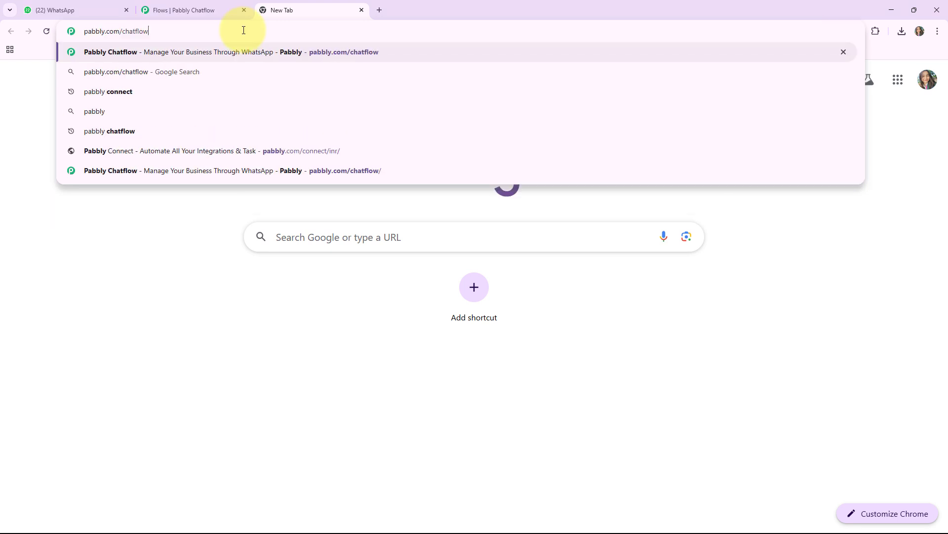
key("Return")
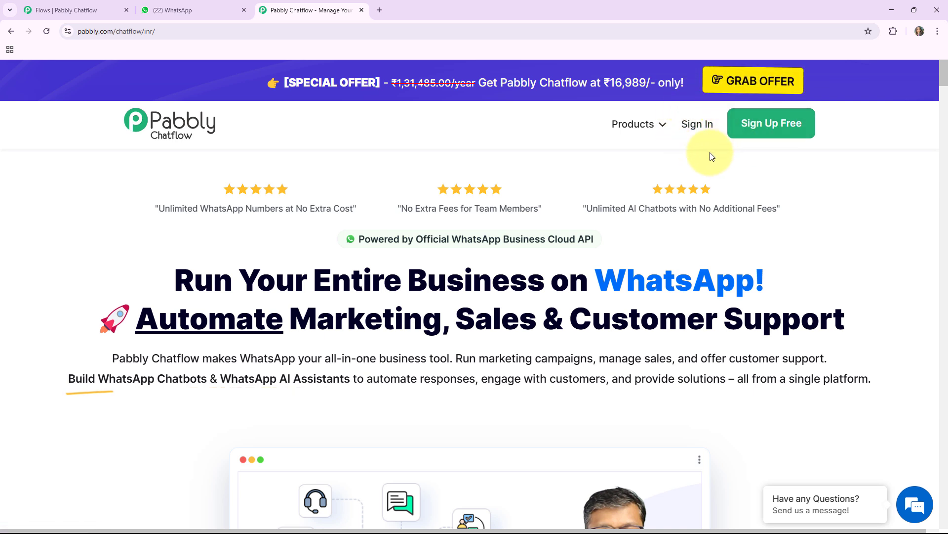
Sign in to Pabbly and access Pabbly Chatflow from the list of all apps
left_click(698, 125)
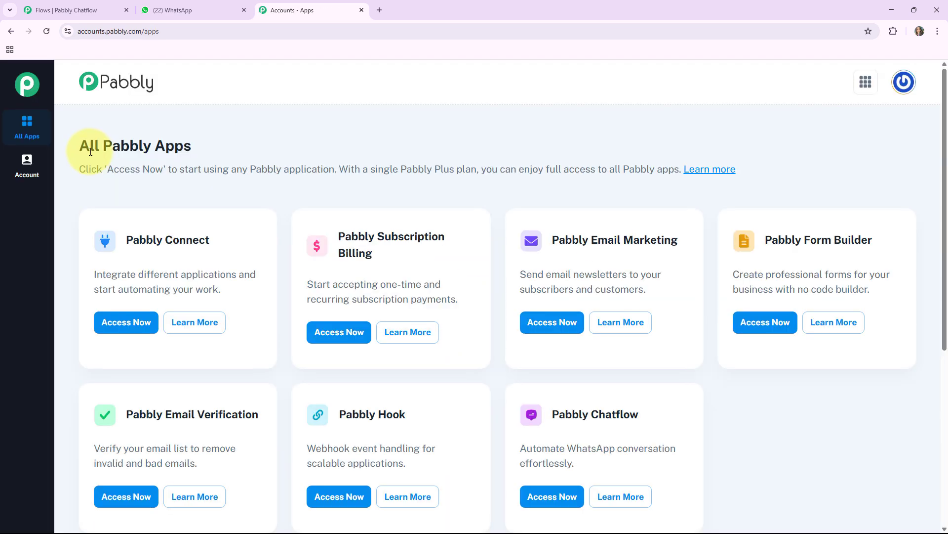
left_click_drag(79, 147, 311, 146)
scroll(455, 186, "down", 2)
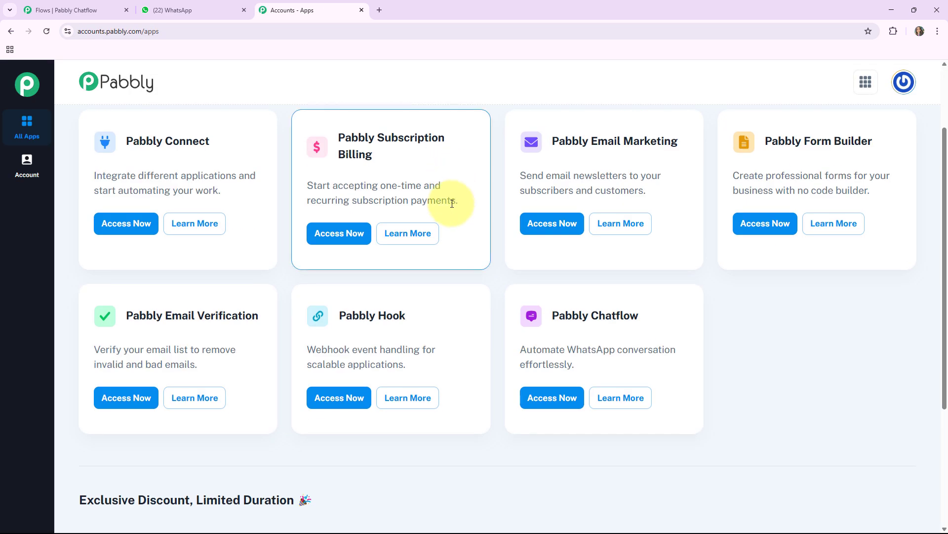
left_click_drag(754, 333, 752, 325)
left_click(752, 325)
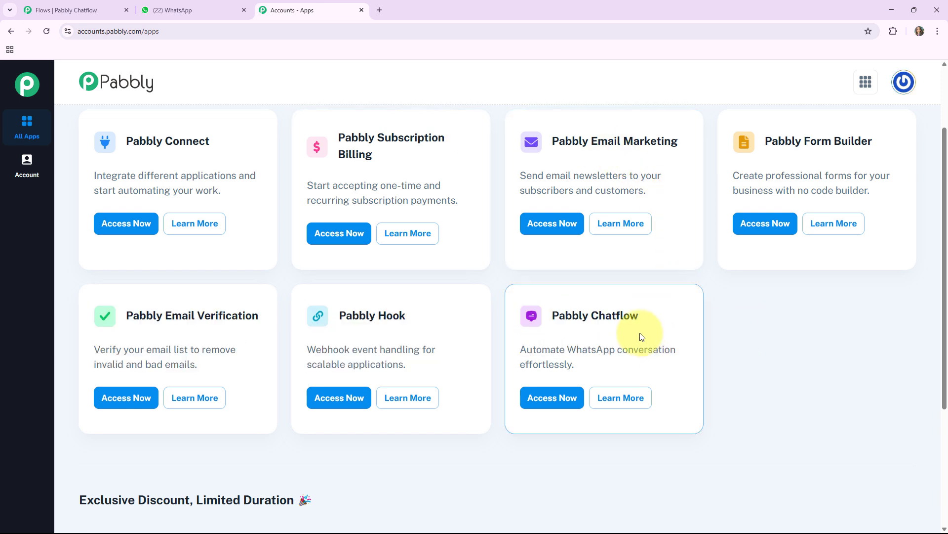
triple_click(555, 313)
left_click(558, 397)
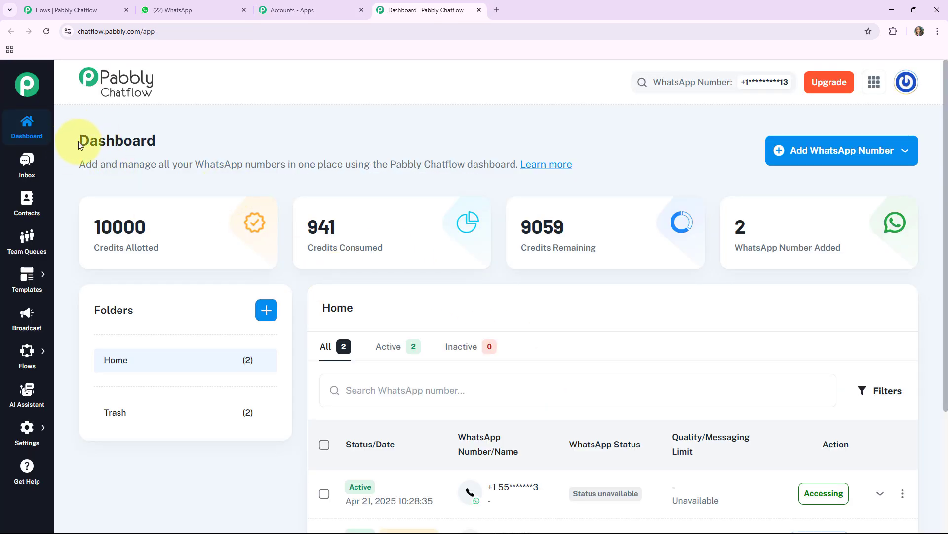
Examine the dashboard's figures for allotted, consumed and remaining credits and added WhatsApp numbers
left_click_drag(89, 142, 162, 144)
left_click(136, 247)
left_click_drag(99, 249, 186, 257)
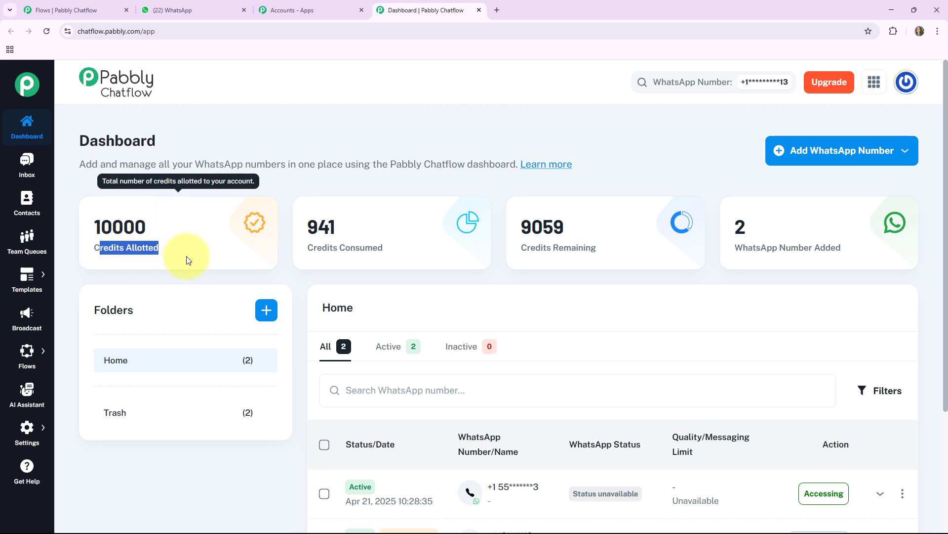
left_click_drag(311, 246, 677, 264)
left_click(760, 251)
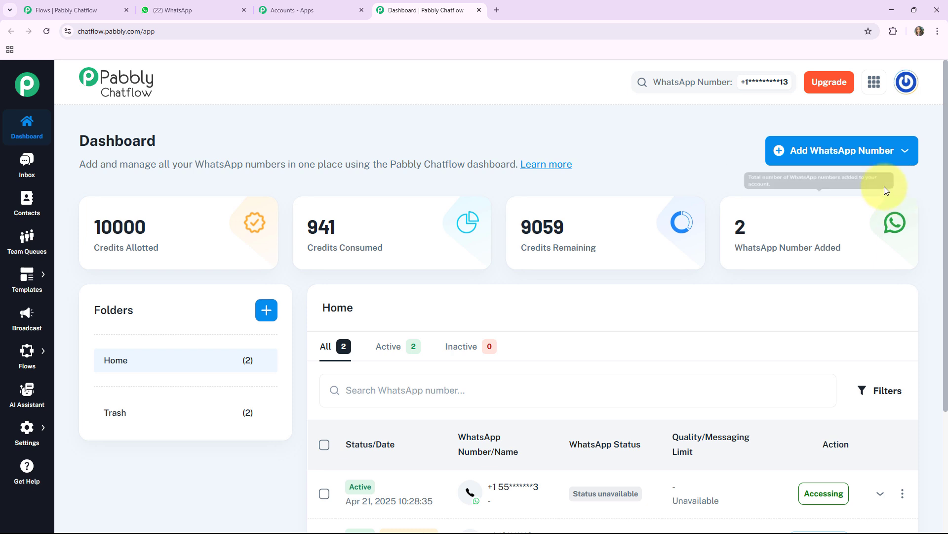
Examine the Manual Token Connect form for adding a WhatsApp number and close it without filling it in
left_click(830, 154)
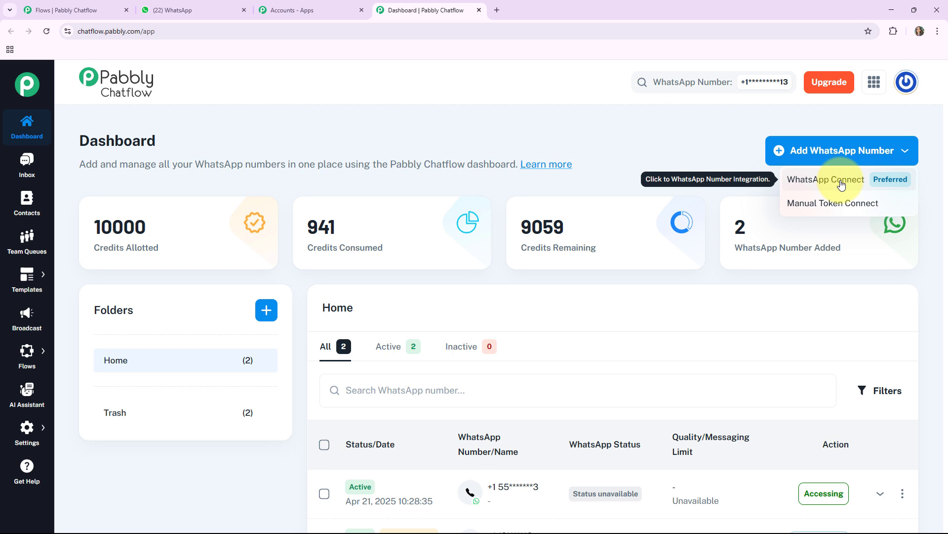
left_click(820, 212)
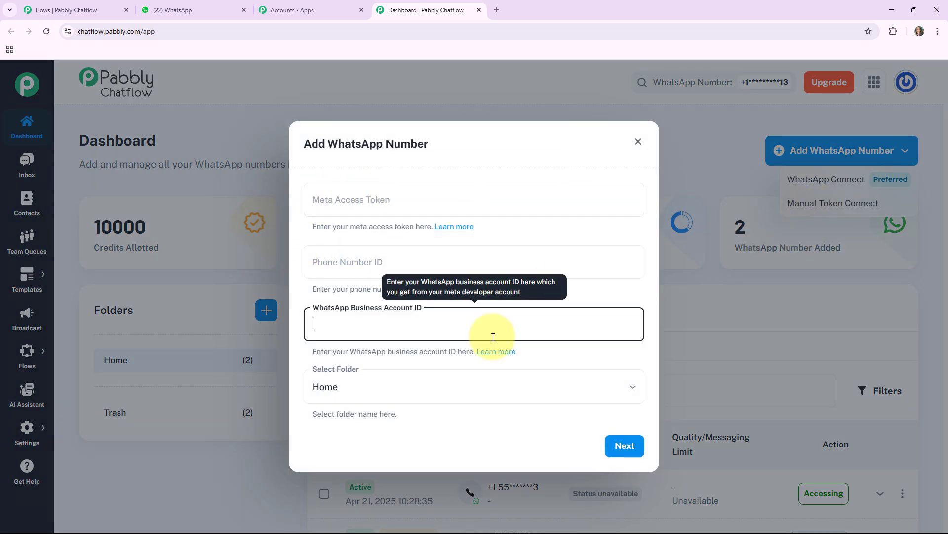
left_click(637, 143)
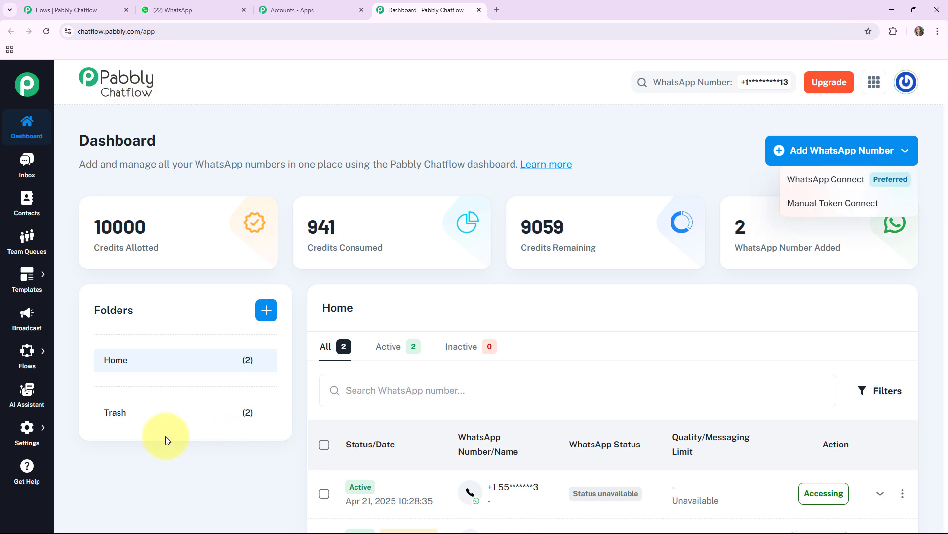
Look through the list of WhatsApp numbers in the dashboard's Home folder
left_click(289, 434)
scroll(751, 324, "down", 3)
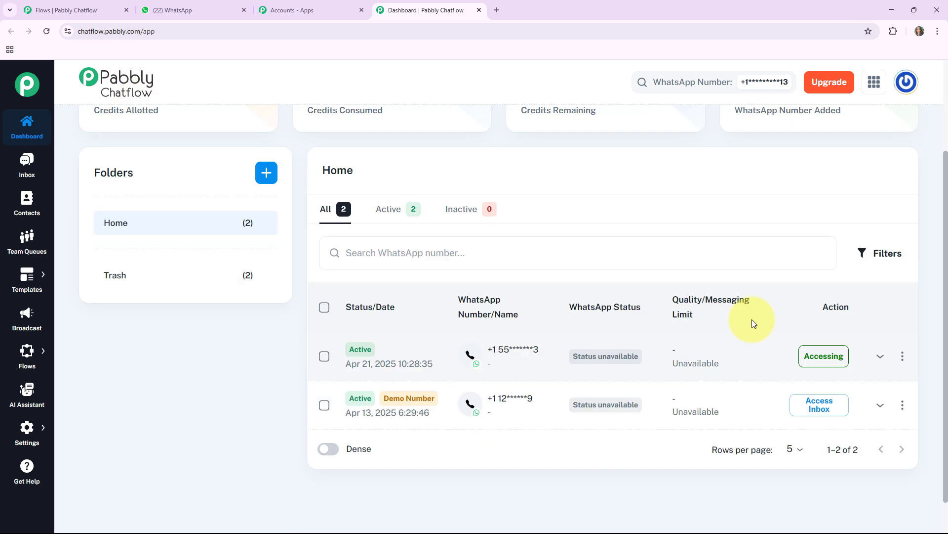
scroll(702, 252, "up", 1)
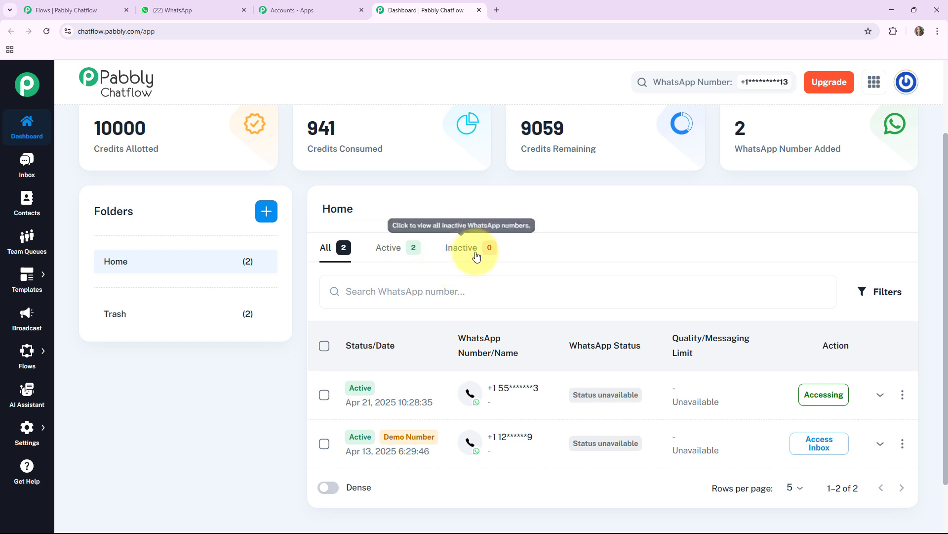
scroll(628, 282, "up", 2)
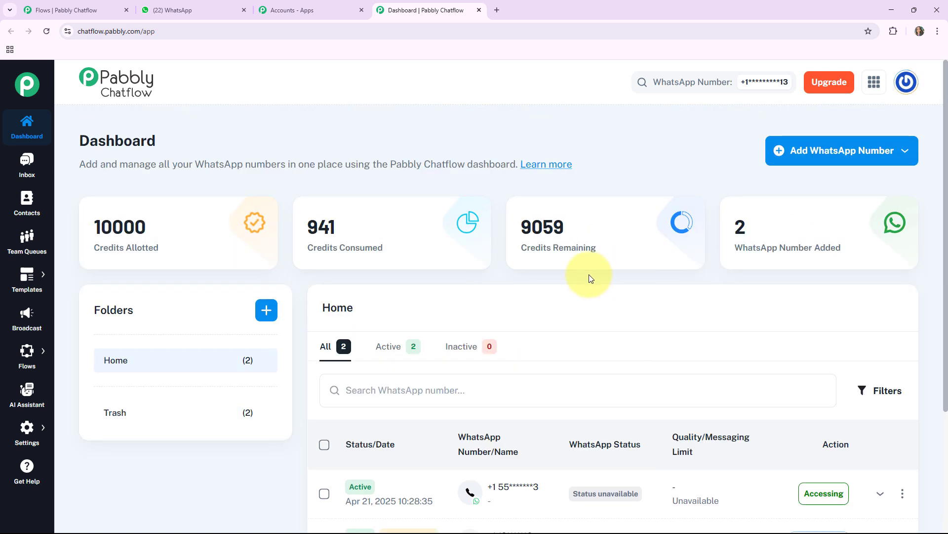
Examine the test conversation in the Inbox, and the Contacts, Team Queues, Templates and Broadcast pages
left_click(27, 168)
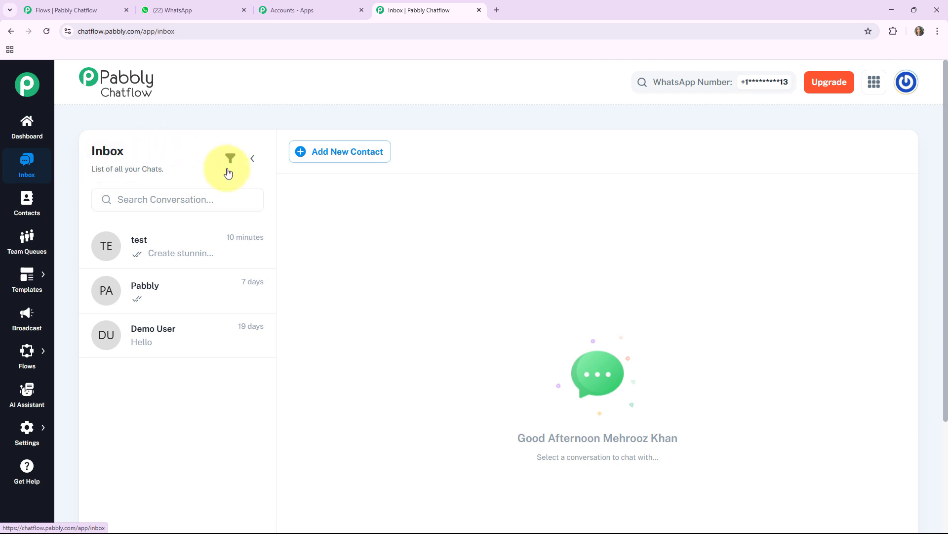
left_click(150, 263)
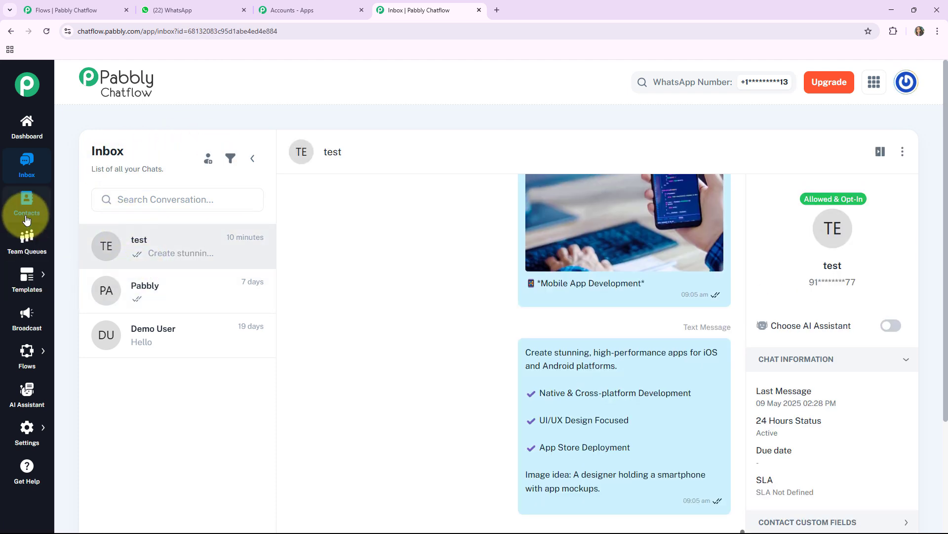
left_click(26, 219)
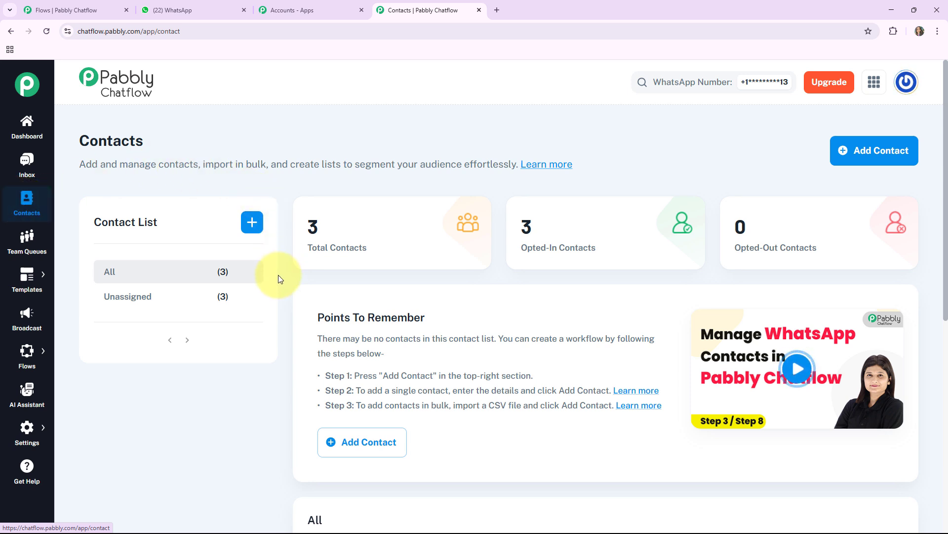
left_click(27, 244)
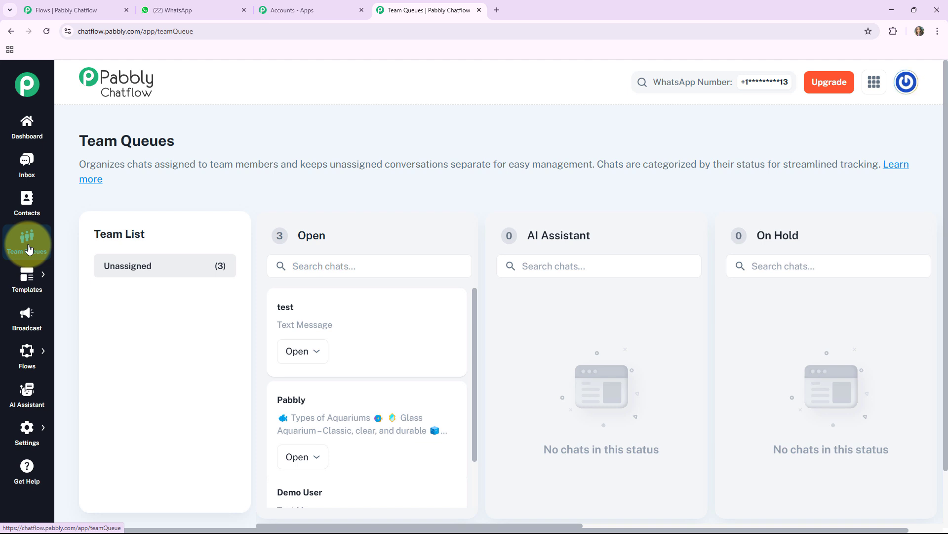
left_click(47, 288)
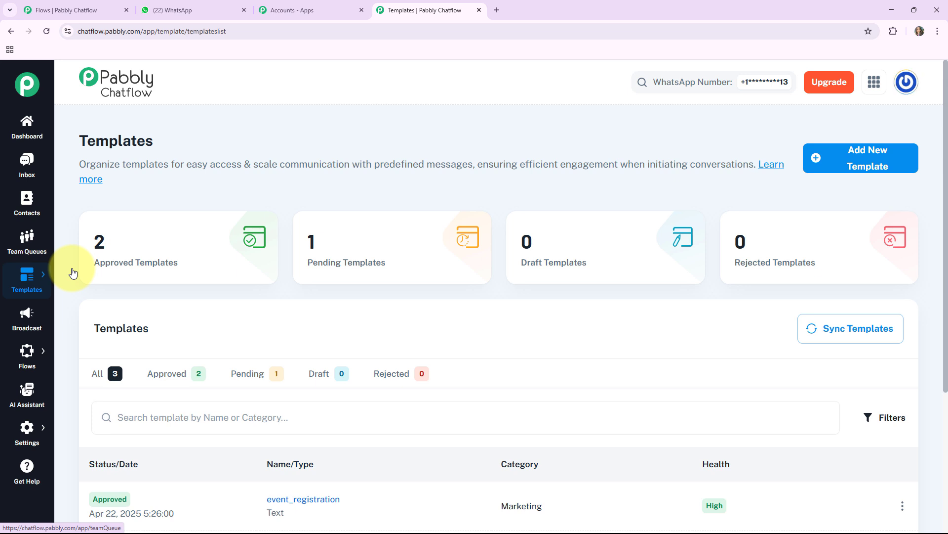
left_click(28, 316)
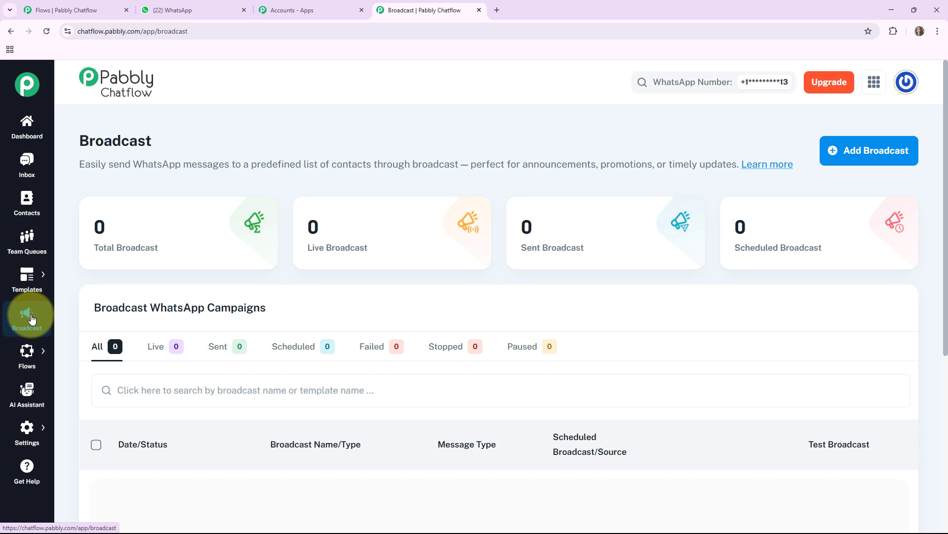
Open the Flow Builder page with the list of flows
mouse_move(73, 283)
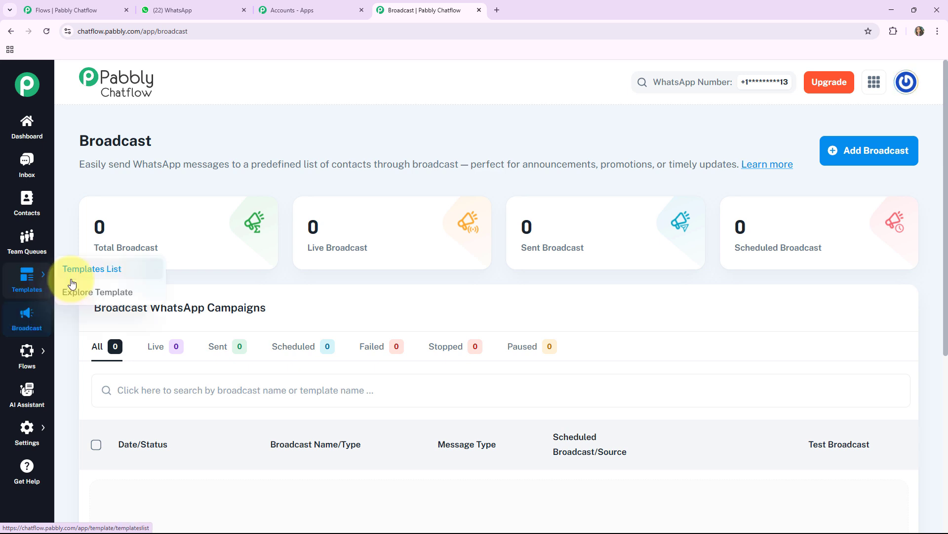
mouse_move(26, 354)
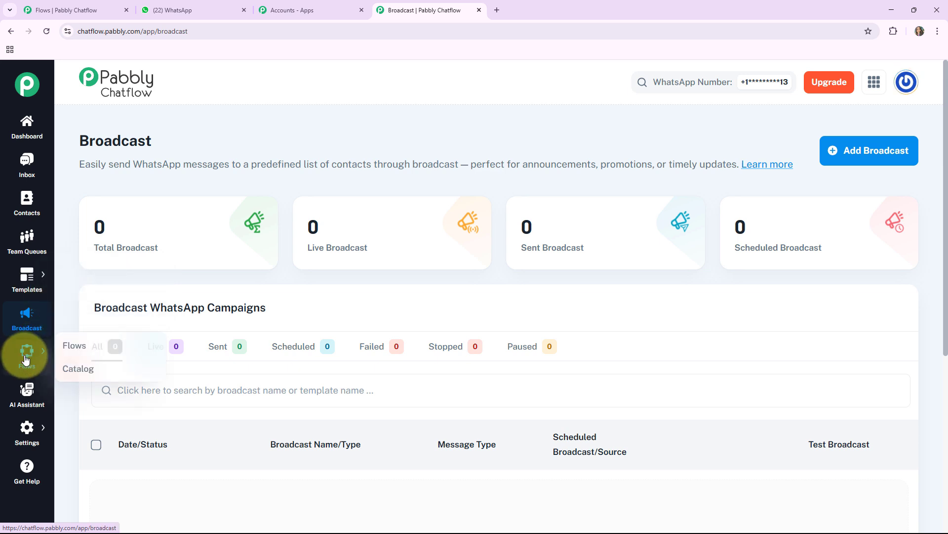
left_click(75, 345)
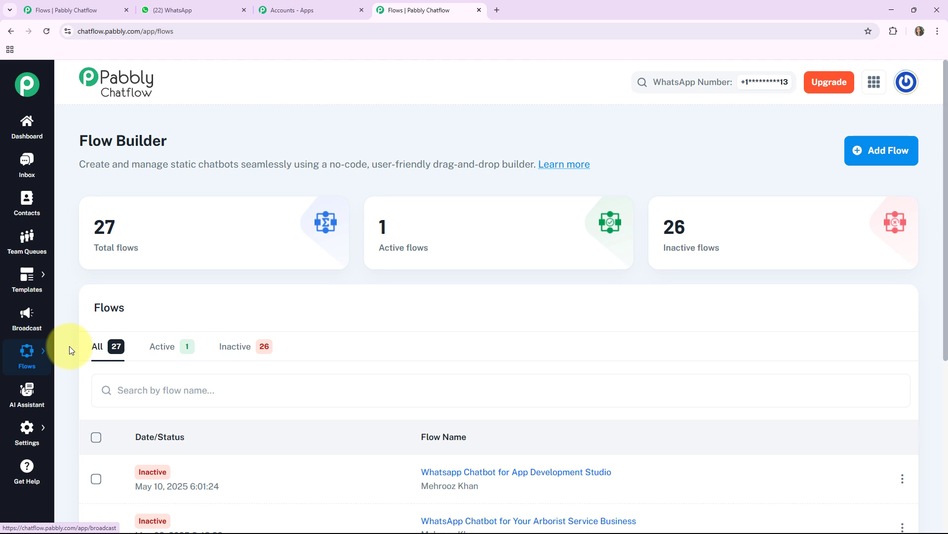
Examine the AI Assistant page, the list of Settings options and the Help & Tutorials page
left_click(37, 384)
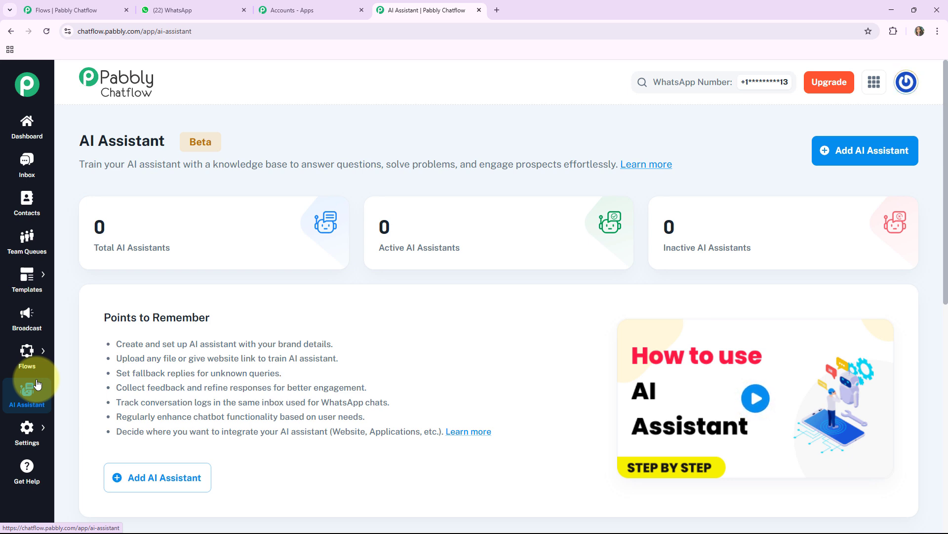
scroll(518, 394, "down", 1)
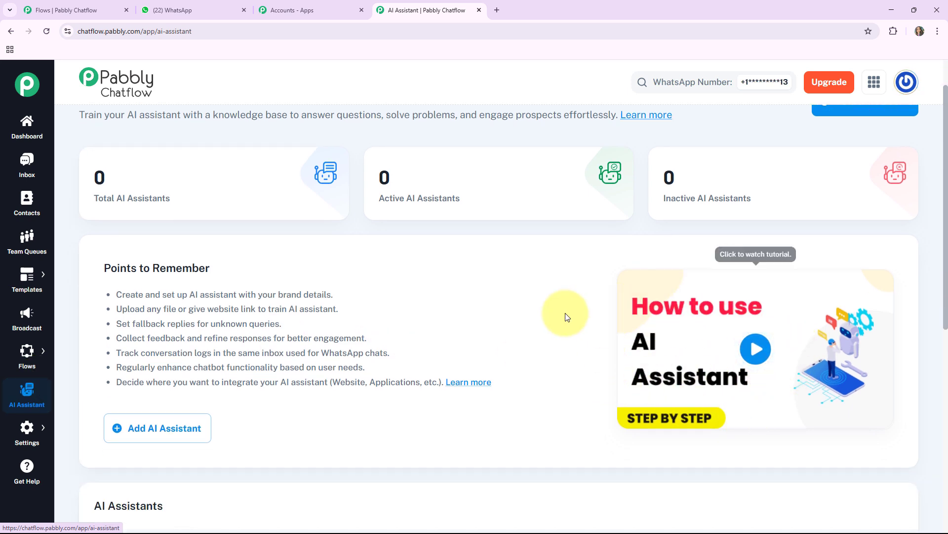
scroll(562, 314, "up", 1)
mouse_move(26, 438)
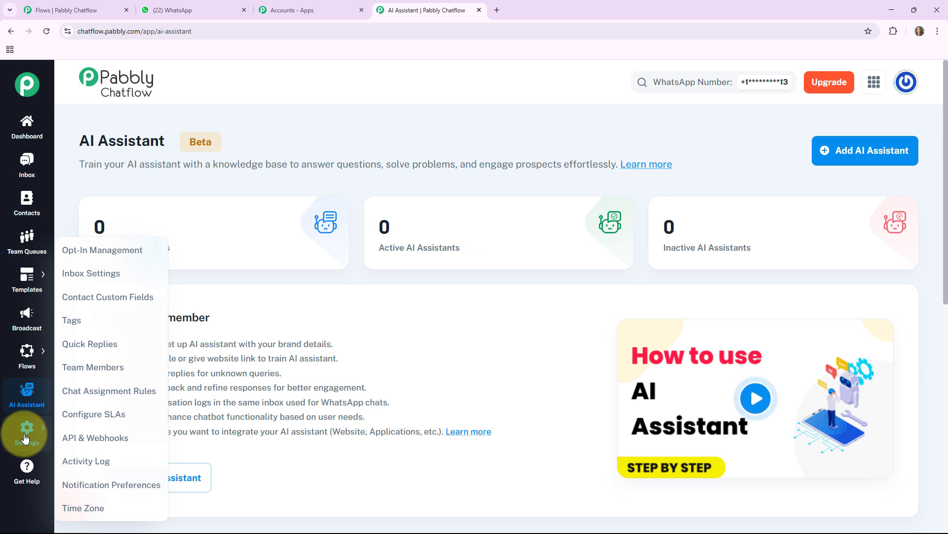
left_click(27, 470)
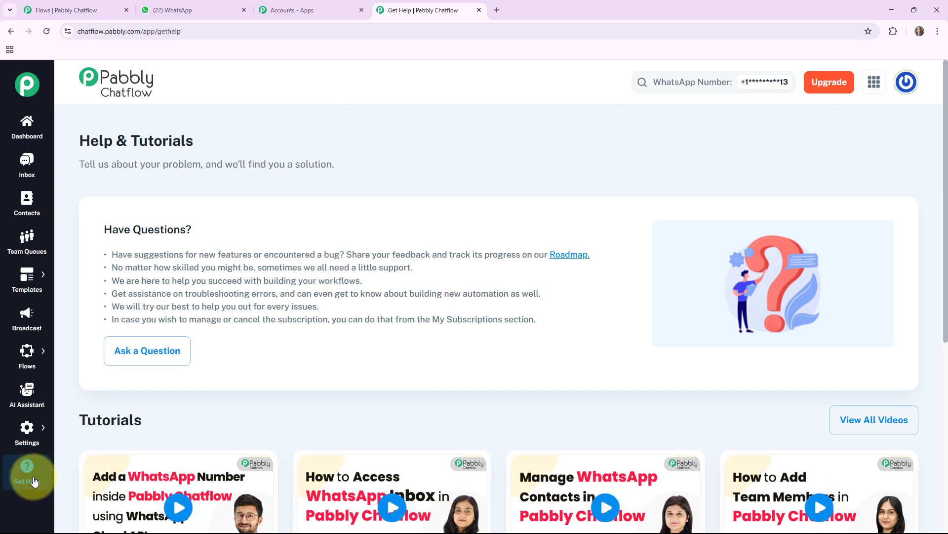
Return to the Flow Builder page and look over its overview and list of flows
mouse_move(24, 371)
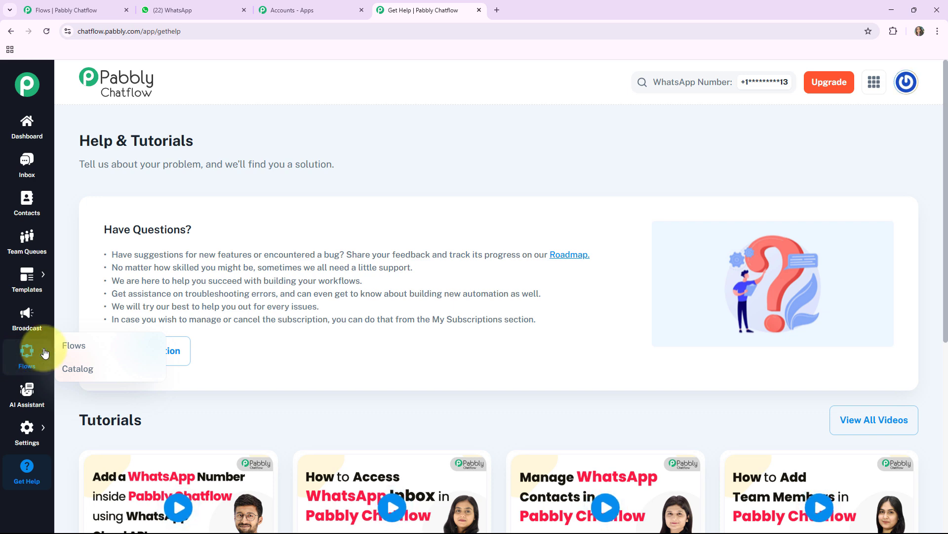
left_click(75, 345)
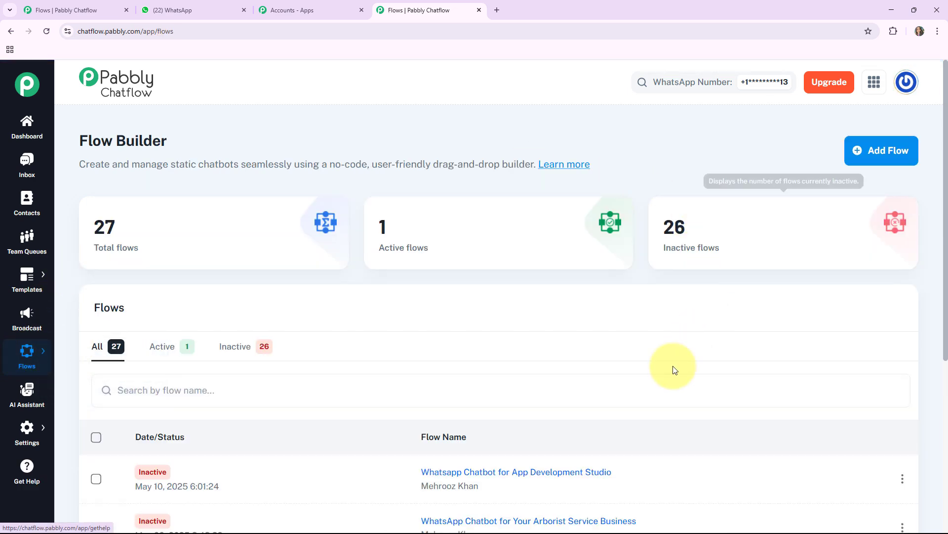
scroll(401, 392, "down", 1)
scroll(401, 392, "up", 1)
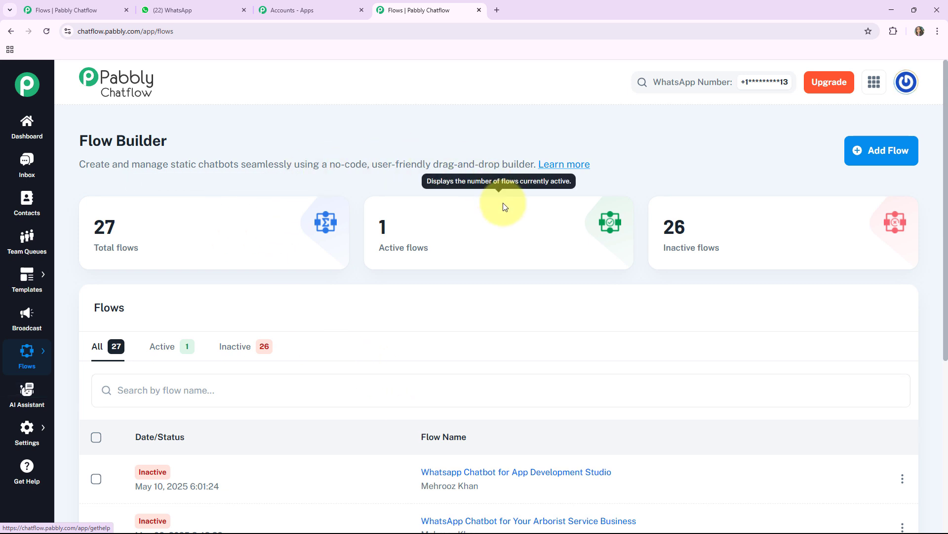
left_click_drag(79, 140, 101, 140)
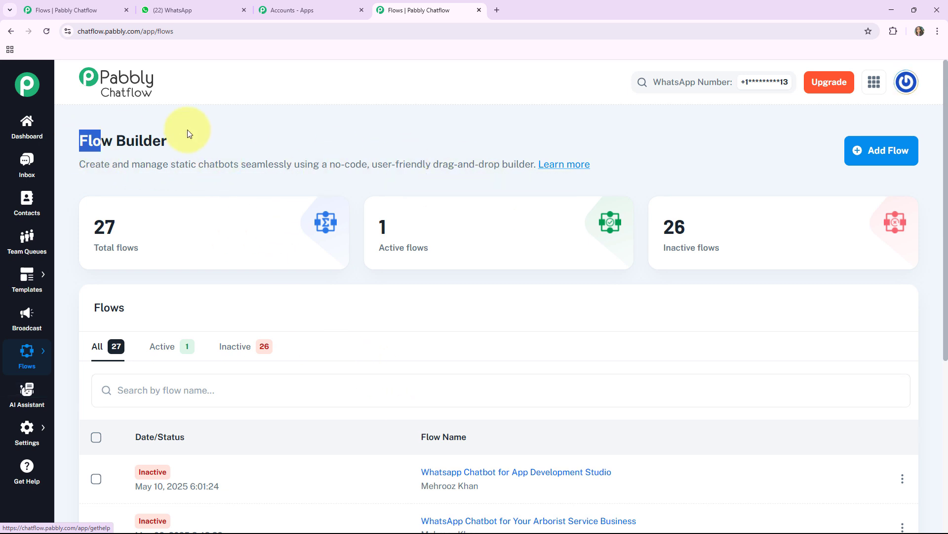
left_click_drag(188, 130, 268, 129)
left_click(267, 129)
scroll(268, 130, "down", 1)
scroll(268, 129, "up", 1)
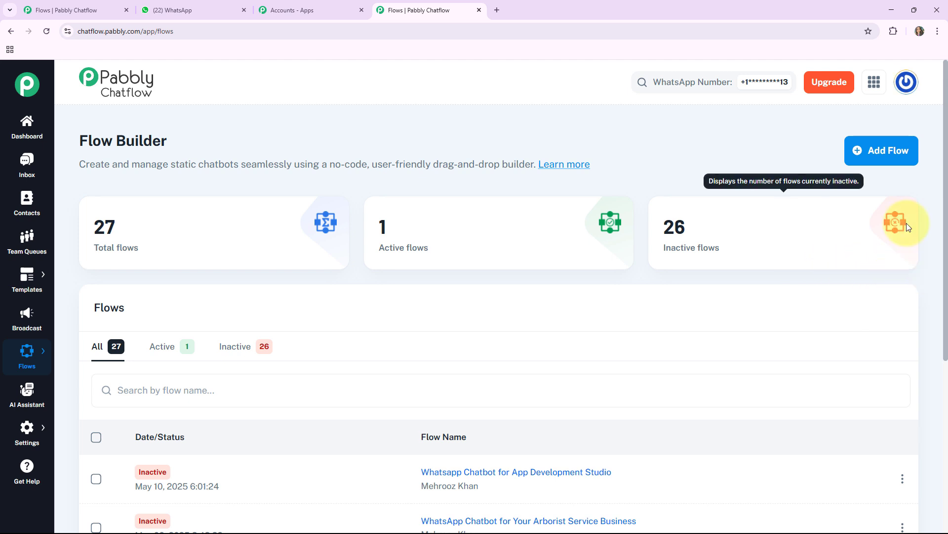
Create a new flow and name it "WhatsApp Chatbot for Your Cleaning Service Business"
left_click(898, 154)
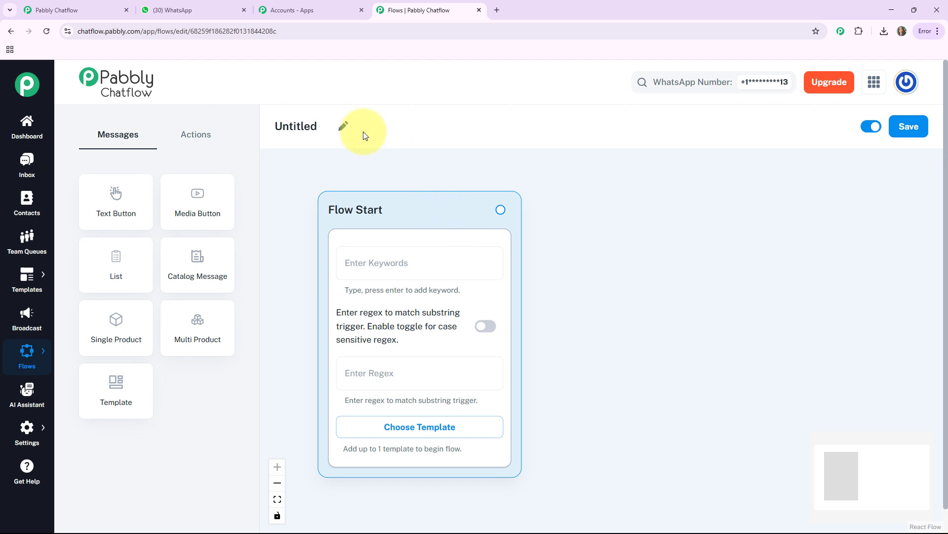
left_click(343, 126)
type("WhatsApp Chatbot for Your Cleaning Service Business")
key("Return")
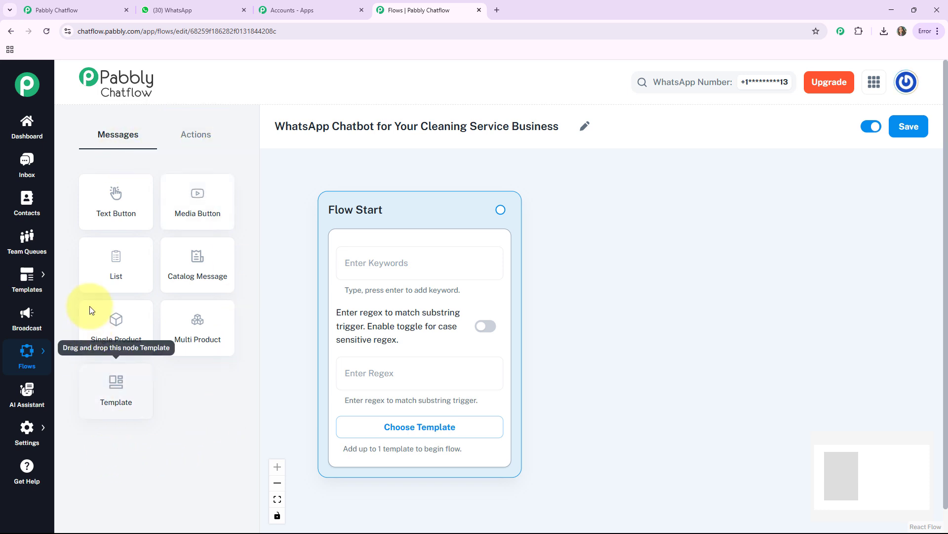
Look over the available action nodes and save the newly named flow
left_click(190, 132)
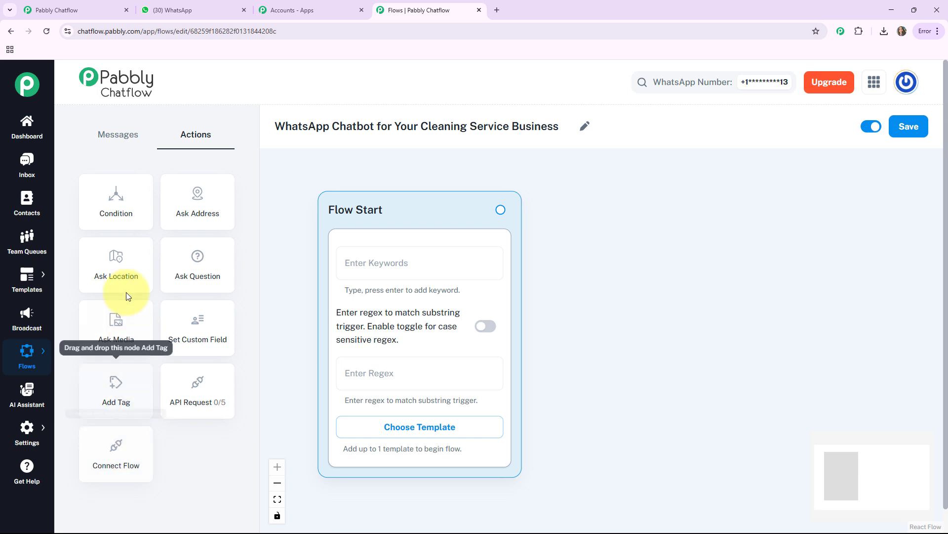
left_click(115, 140)
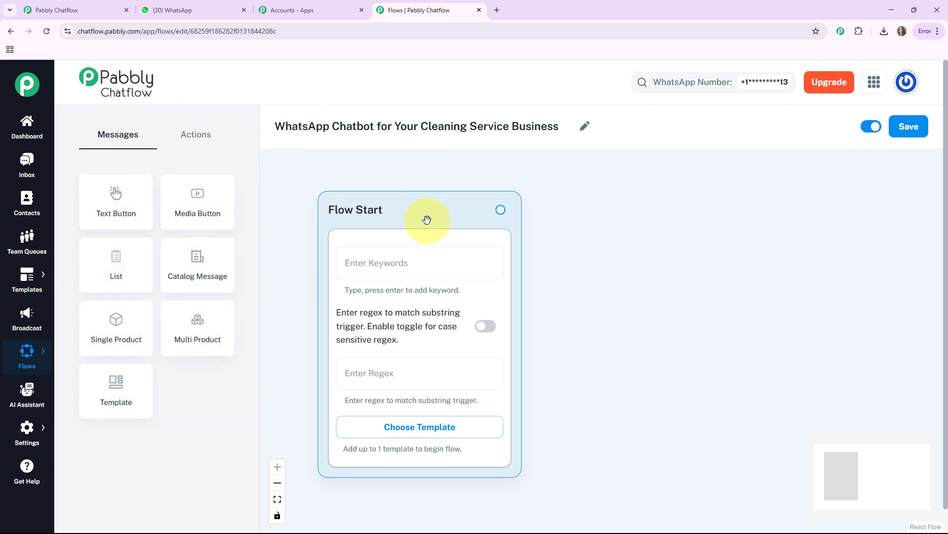
left_click_drag(427, 221, 418, 215)
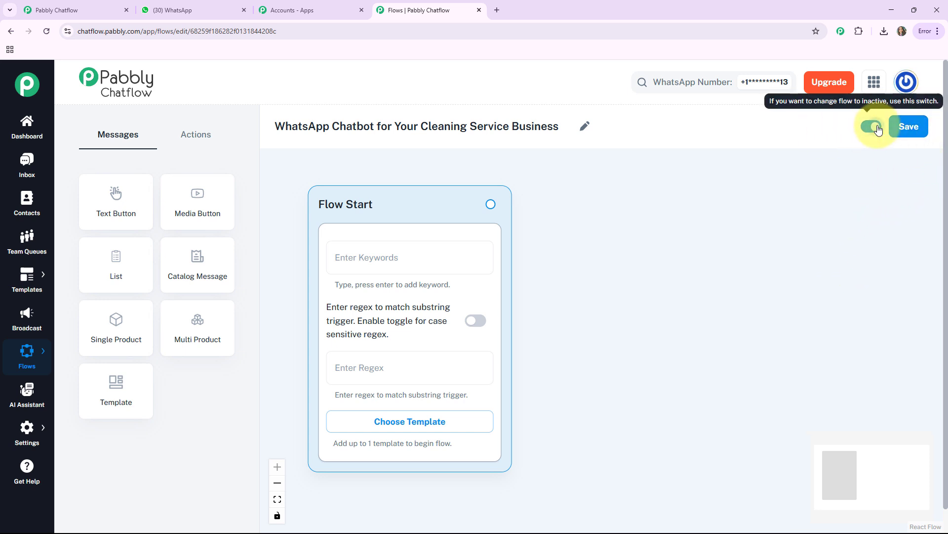
left_click(912, 127)
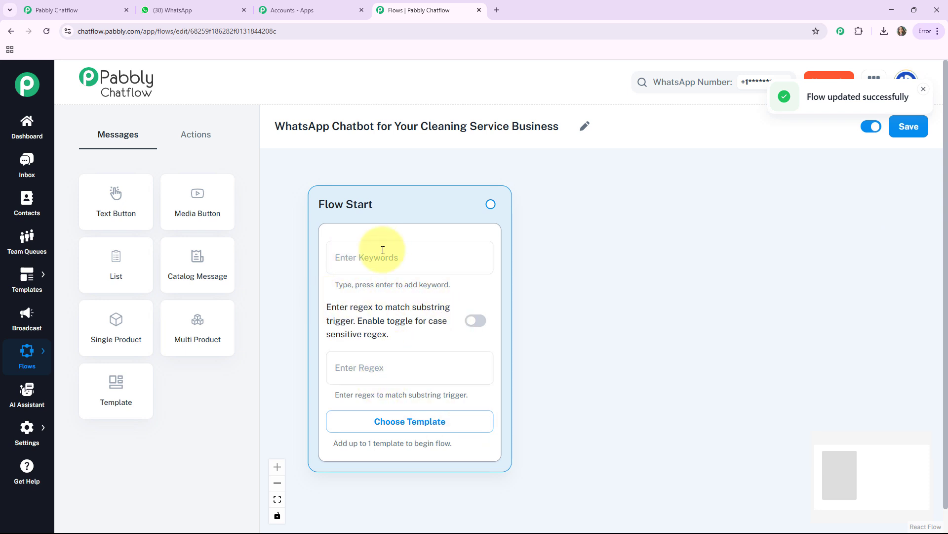
Examine the approved templates offered for the Flow Start node and close the list without choosing one
left_click(419, 256)
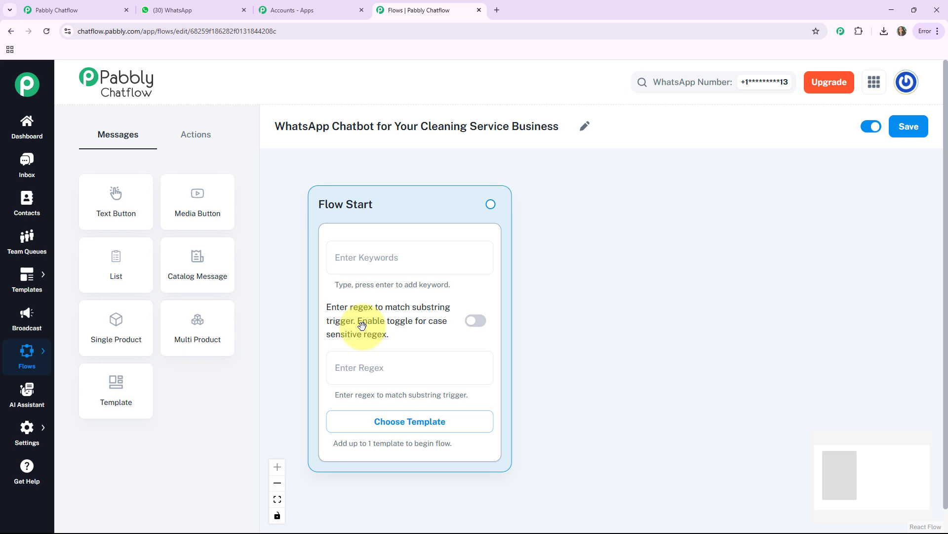
left_click(402, 426)
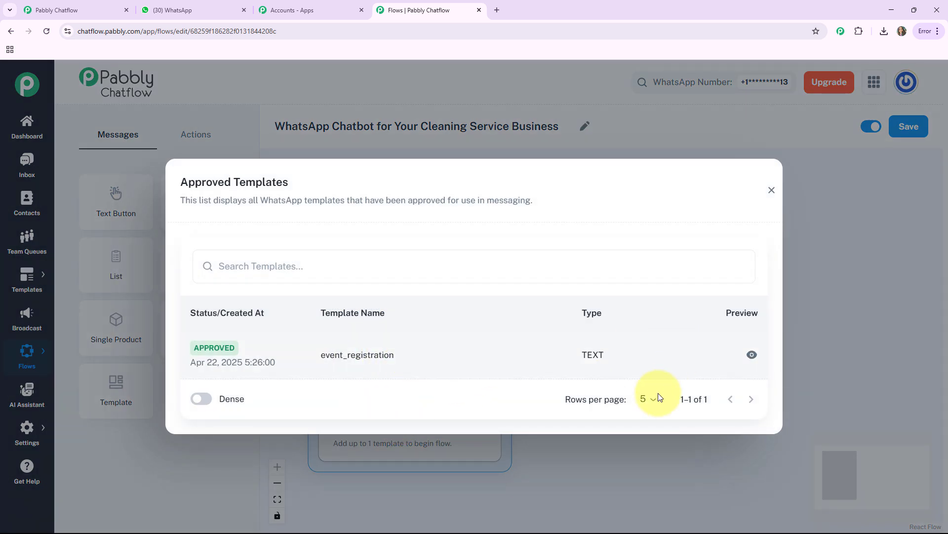
left_click(772, 190)
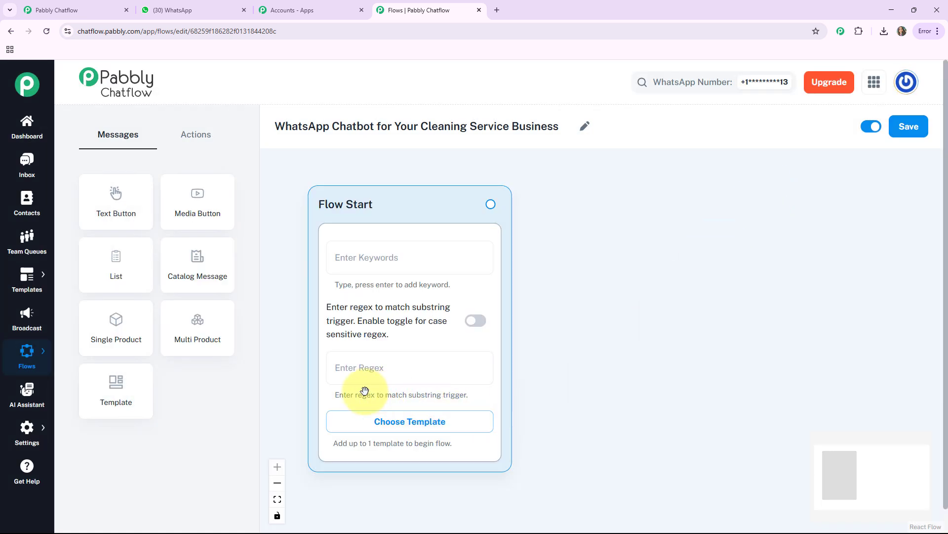
Set the Flow Start node's trigger regex to [\s\S]+
left_click(363, 368)
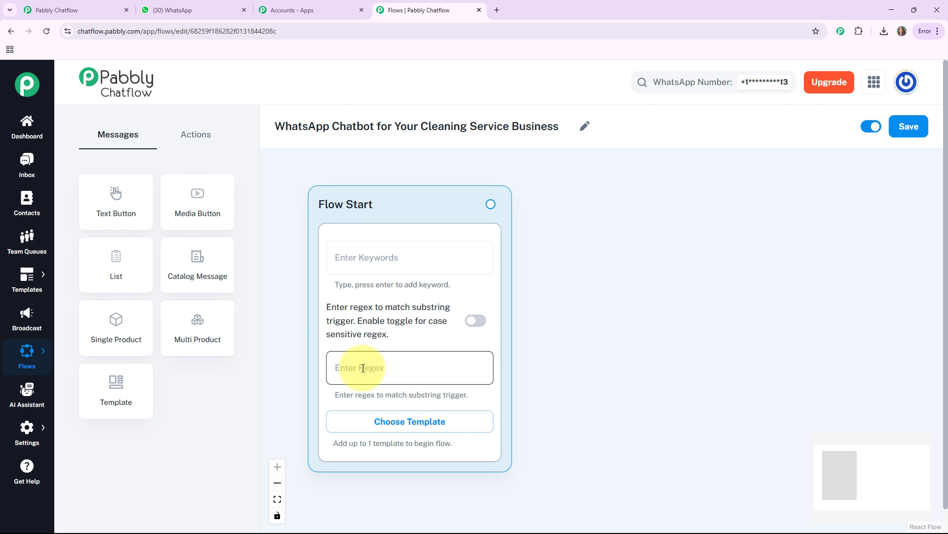
left_click(363, 368)
type("[\\s\\S]+")
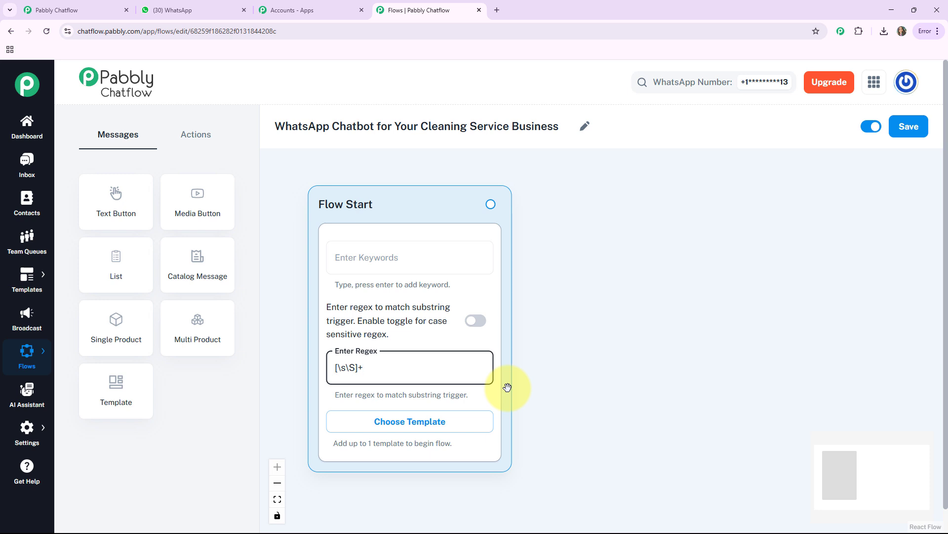
Add a Text Button message node beside Flow Start and fill in the welcome message ending with "Ready to get started? *Tap below!⬇️*"
left_click(122, 206)
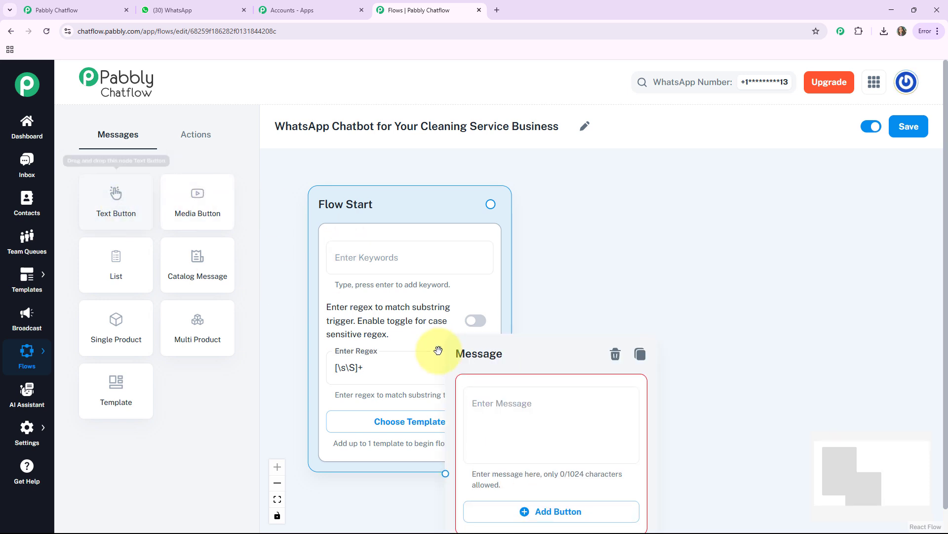
left_click_drag(468, 356, 579, 210)
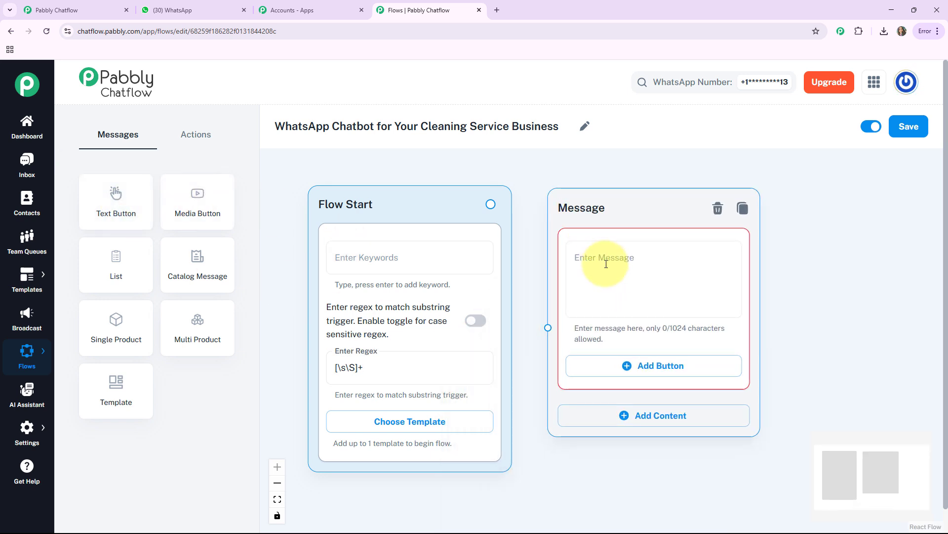
left_click(591, 263)
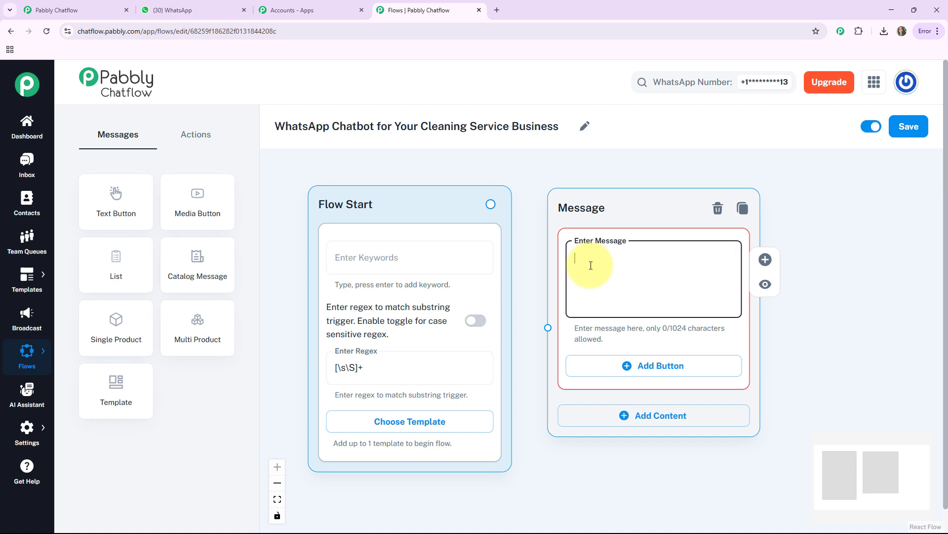
key("ctrl+v")
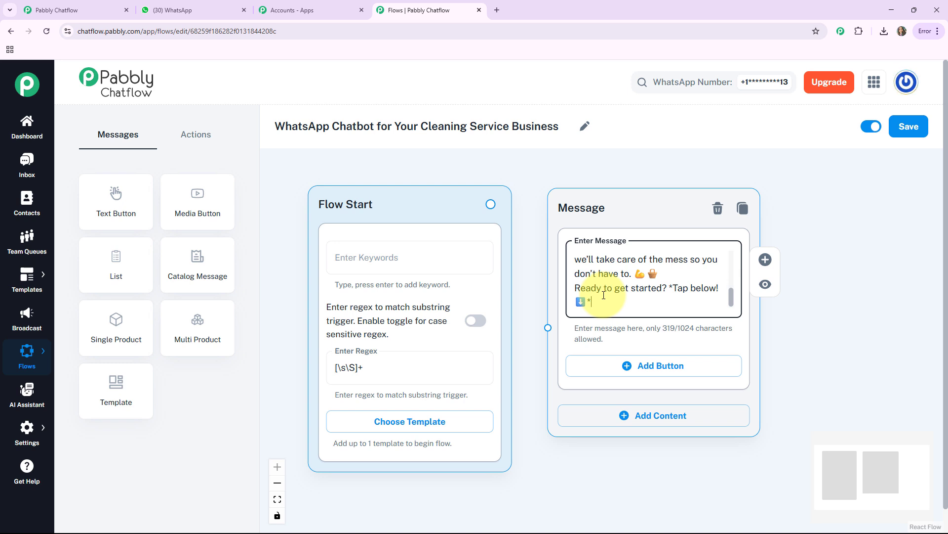
Add three reply buttons to the welcome message: "Book Appointment🗓️", "Cleaning Type🧽" and "Support 📞"
left_click_drag(631, 478, 563, 464)
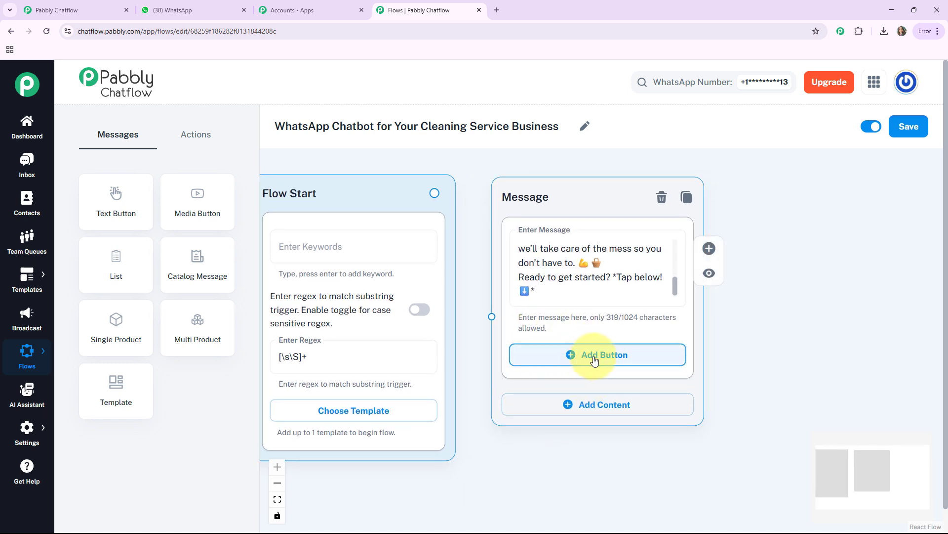
left_click(610, 360)
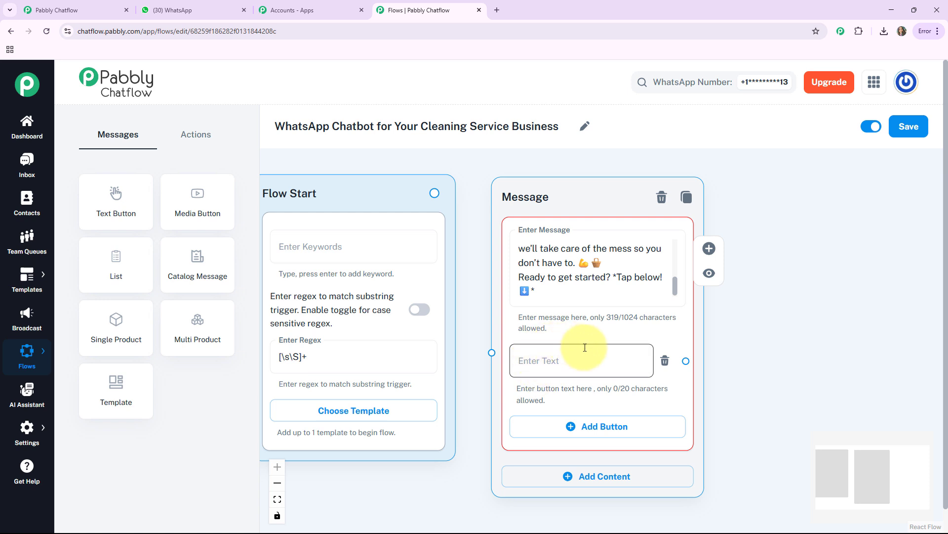
left_click(541, 365)
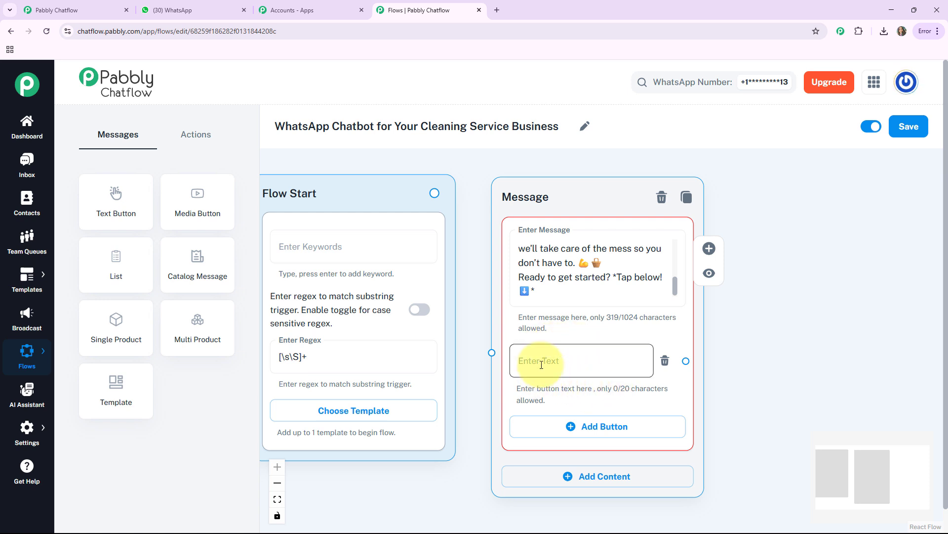
type("Book Appointment 📅")
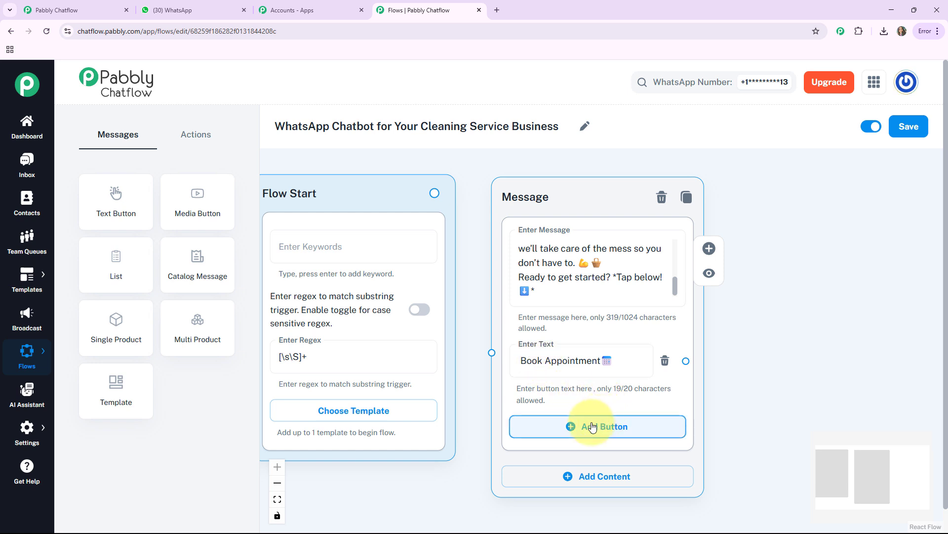
left_click(592, 427)
left_click(571, 421)
type("Cleaning Type🧽")
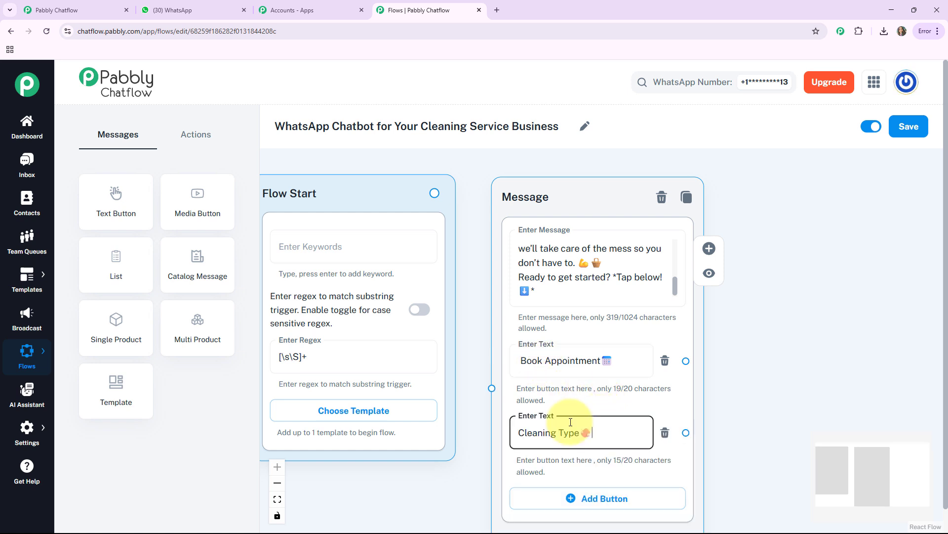
left_click_drag(754, 464, 743, 351)
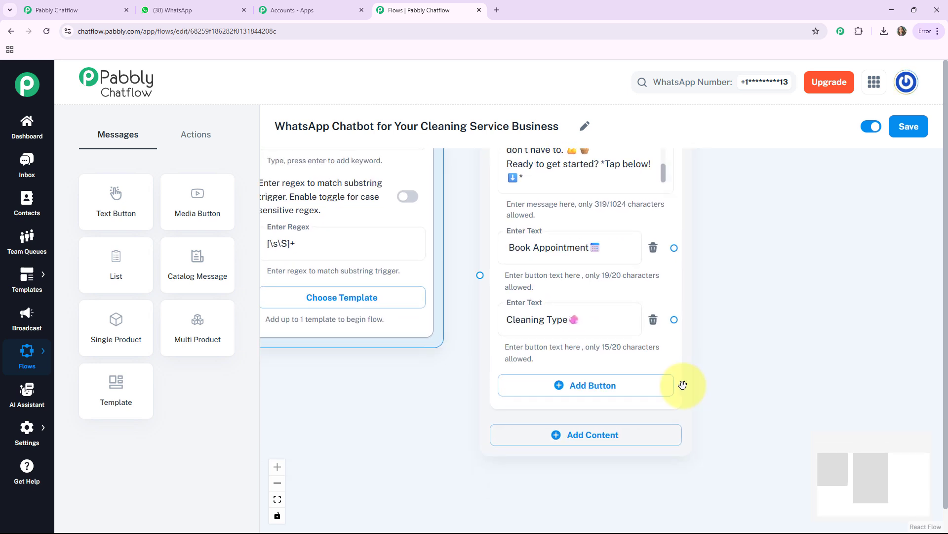
left_click(579, 387)
left_click(576, 389)
type("Support 📞")
Connect the Flow Start node's output to the welcome message node
left_click_drag(739, 324, 773, 435)
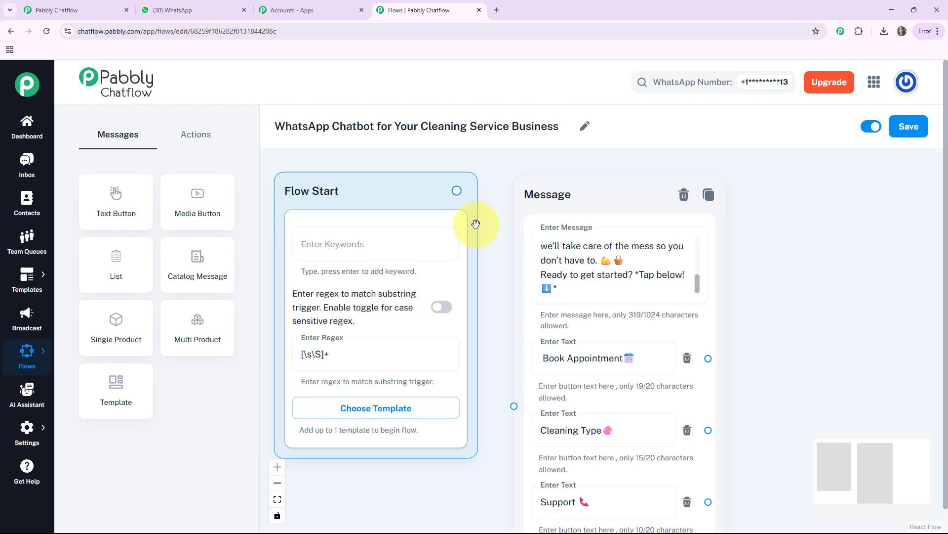
left_click_drag(463, 198, 513, 405)
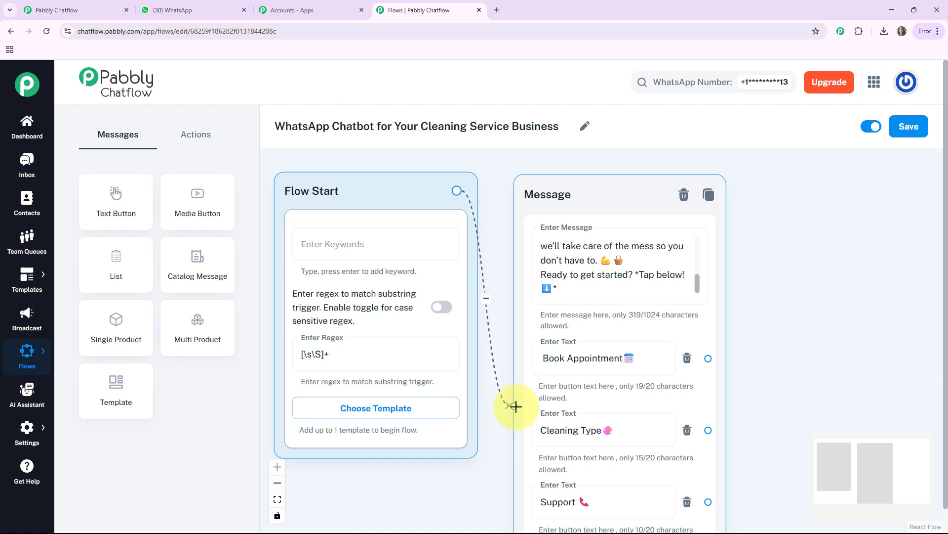
left_click_drag(605, 197, 596, 188)
left_click_drag(795, 311, 650, 251)
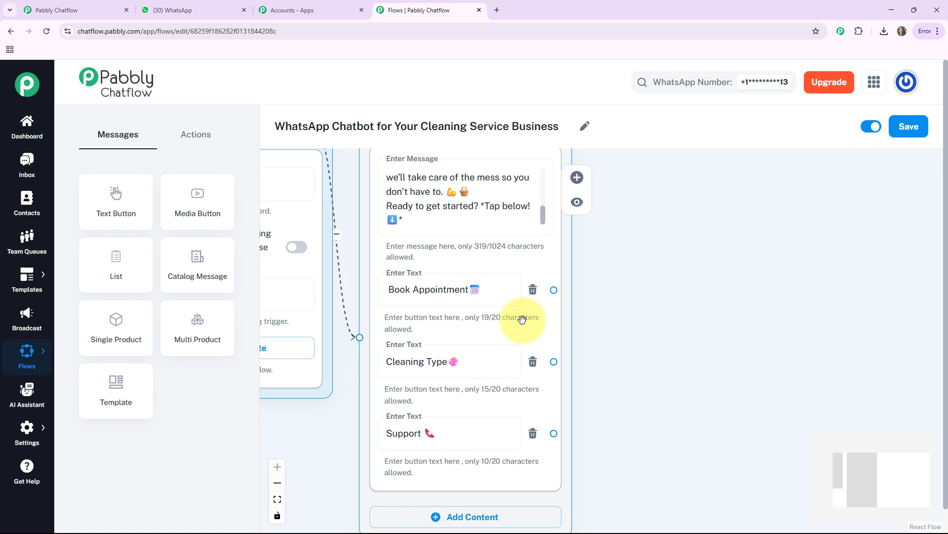
left_click(406, 365)
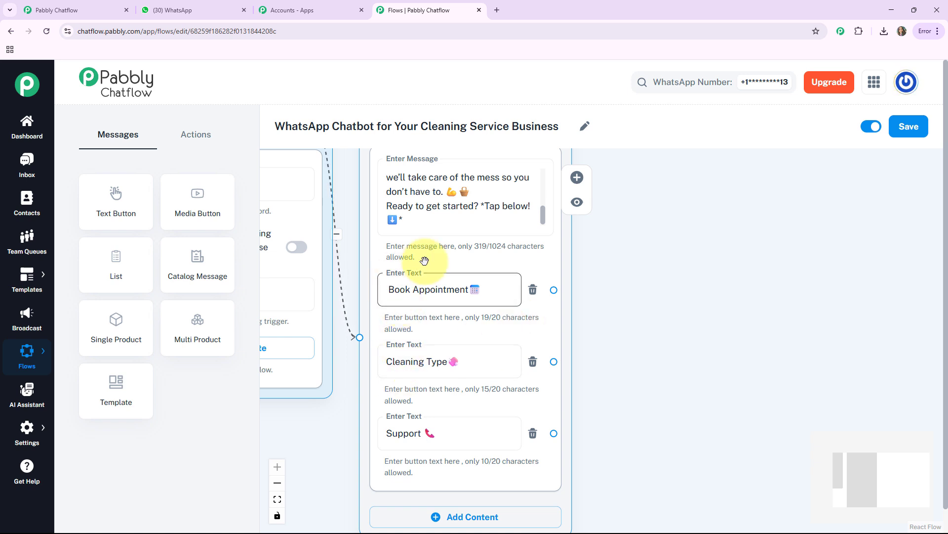
left_click(417, 288)
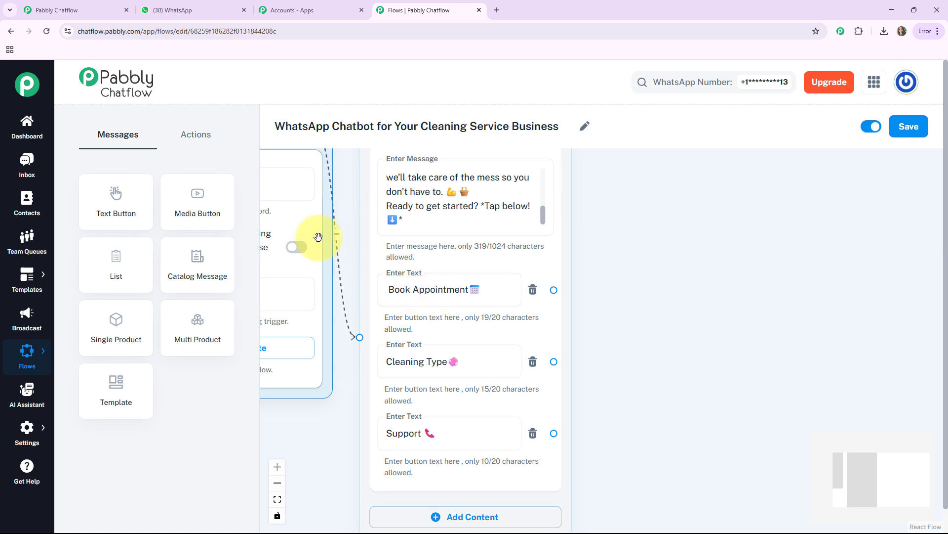
left_click_drag(111, 208, 684, 206)
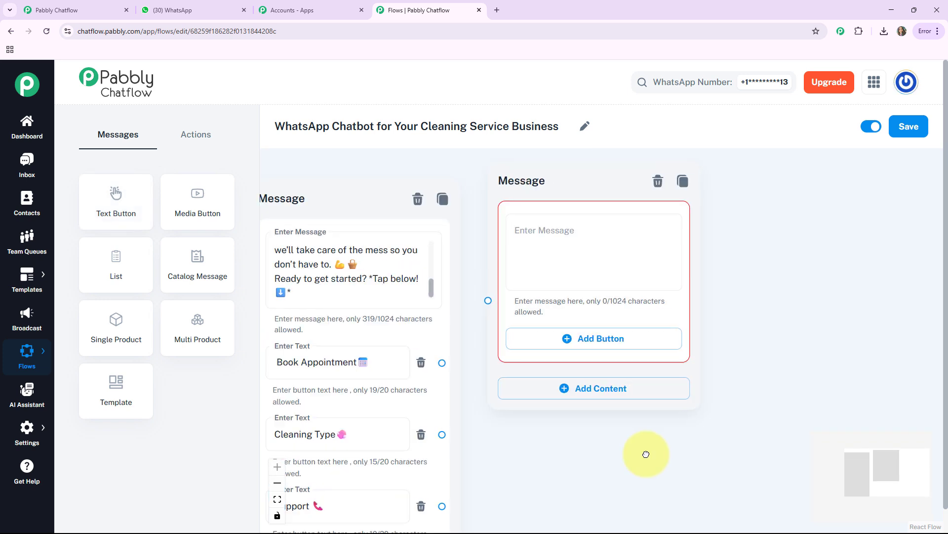
left_click(567, 254)
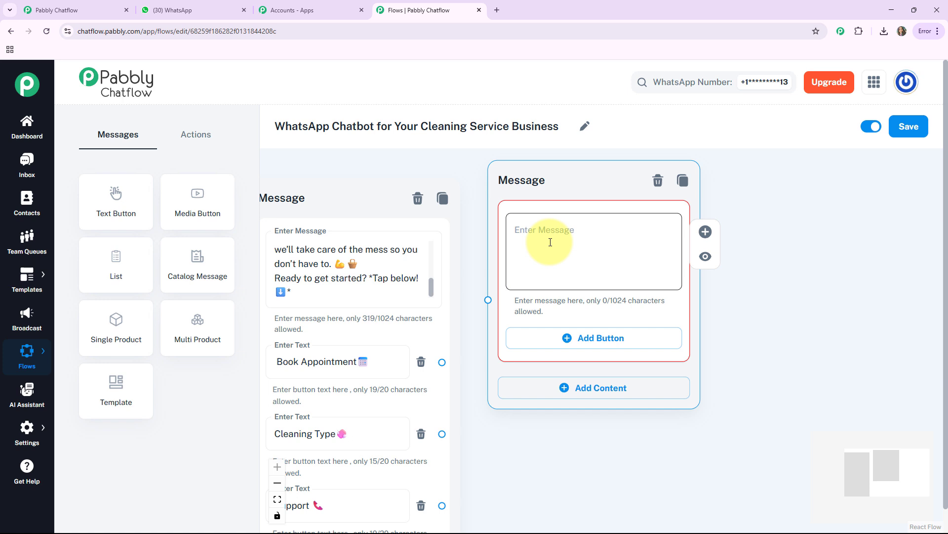
key("ctrl+v")
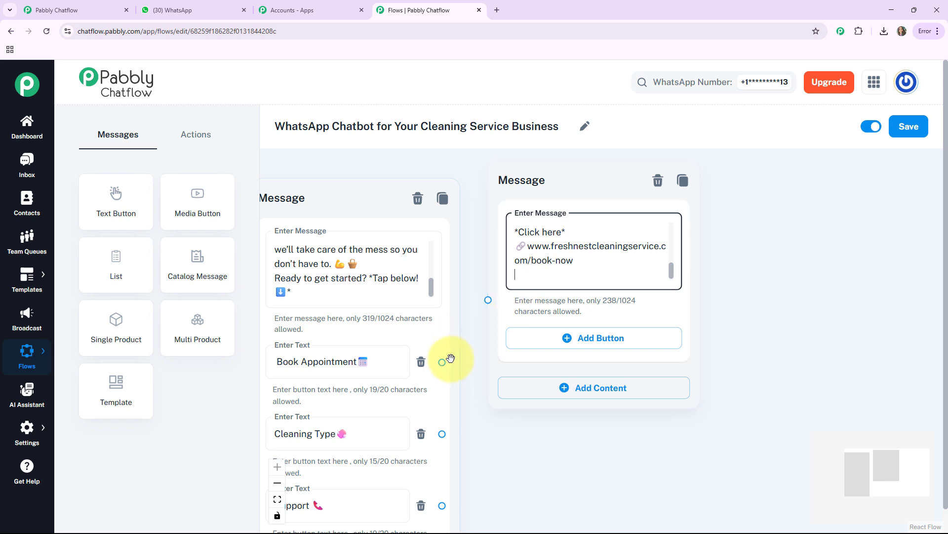
Connect the welcome message's "Book Appointment🗓️" button to the booking message node
left_click(438, 366)
left_click(441, 363)
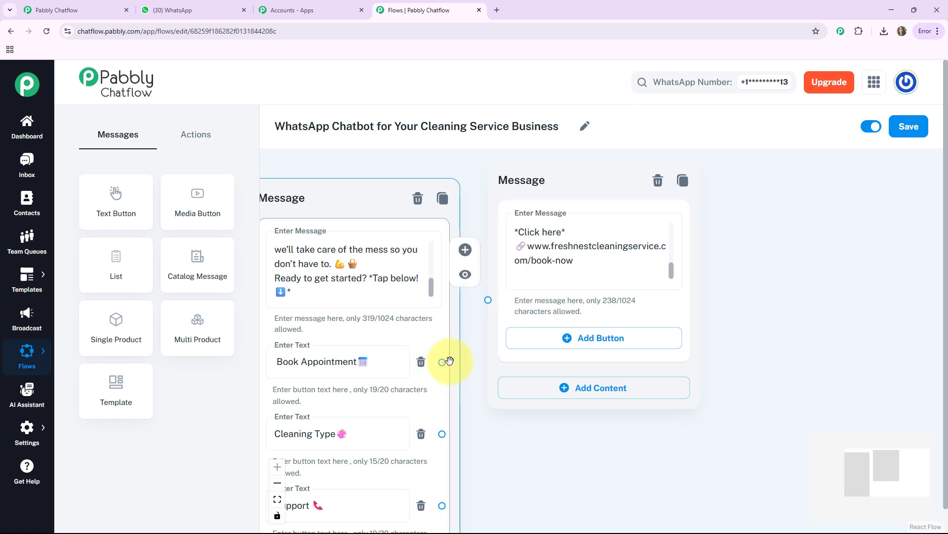
left_click_drag(449, 361, 487, 299)
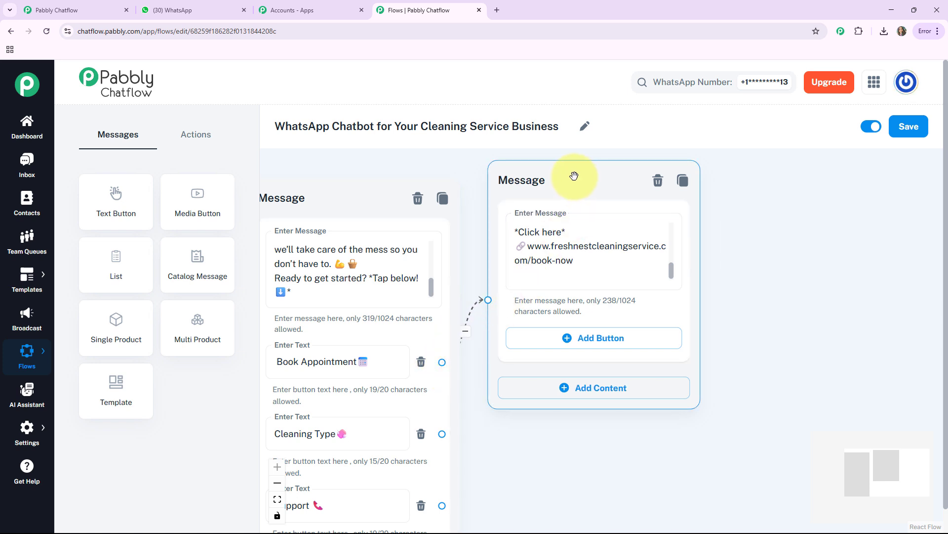
left_click_drag(574, 176, 578, 188)
left_click(485, 270)
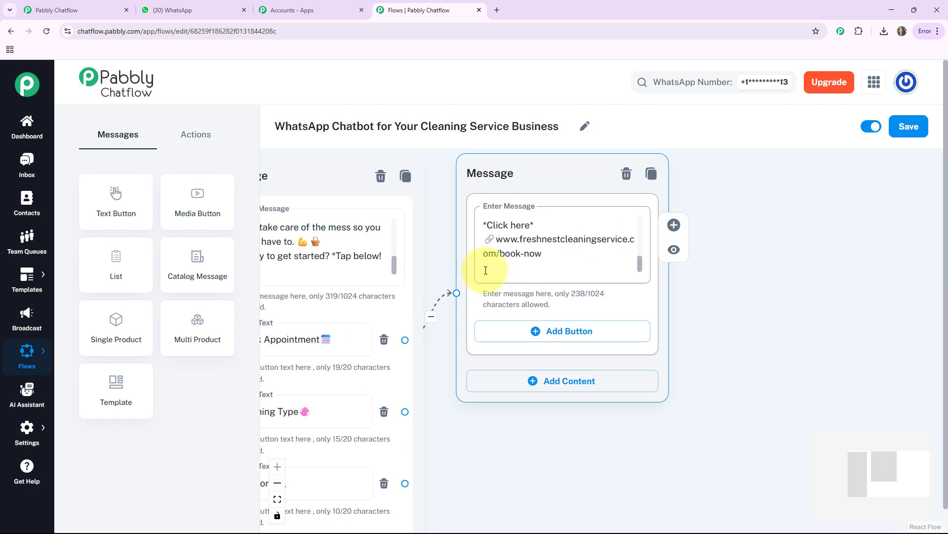
left_click(716, 359)
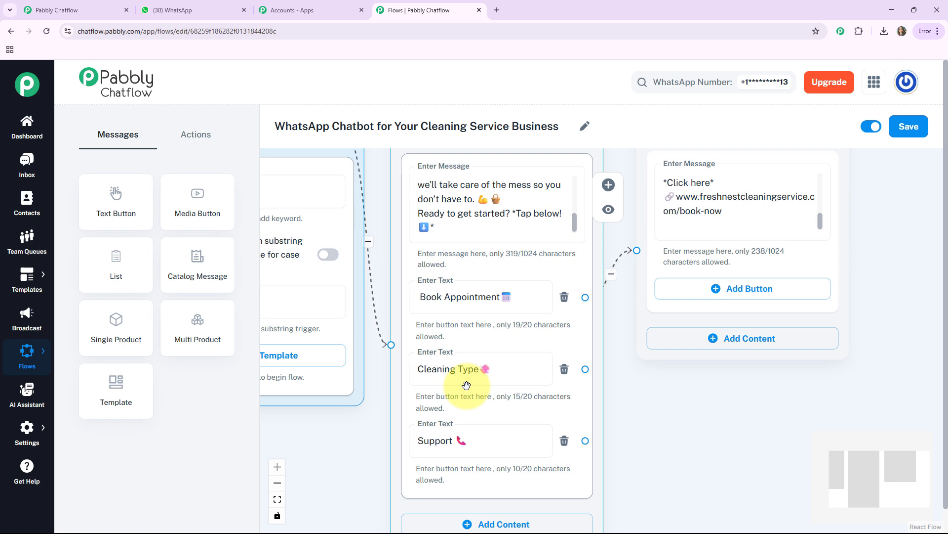
Add a Text Button message node below the booking message with "*What type of cleaning do you need?* Please choose one of the options below: 👇"
left_click(466, 368)
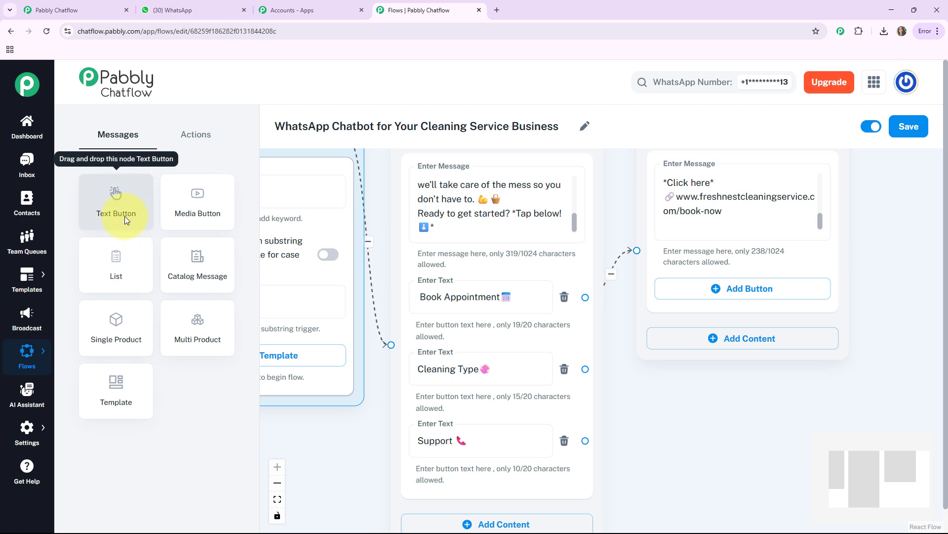
left_click_drag(125, 216, 318, 253)
left_click_drag(377, 286, 716, 389)
left_click_drag(614, 443, 463, 333)
left_click(578, 325)
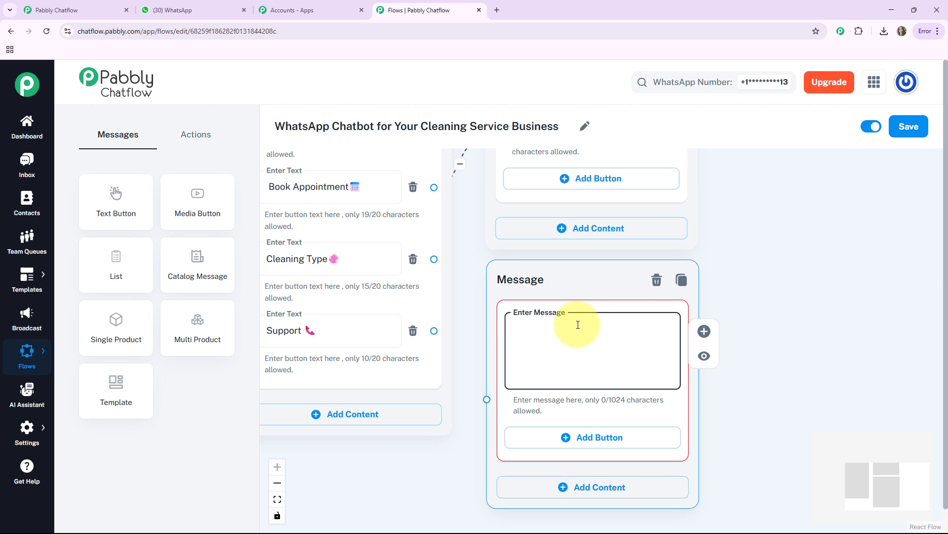
type("🧽 *What type of cleaning do you need?* Please choose one of the options below: 👇")
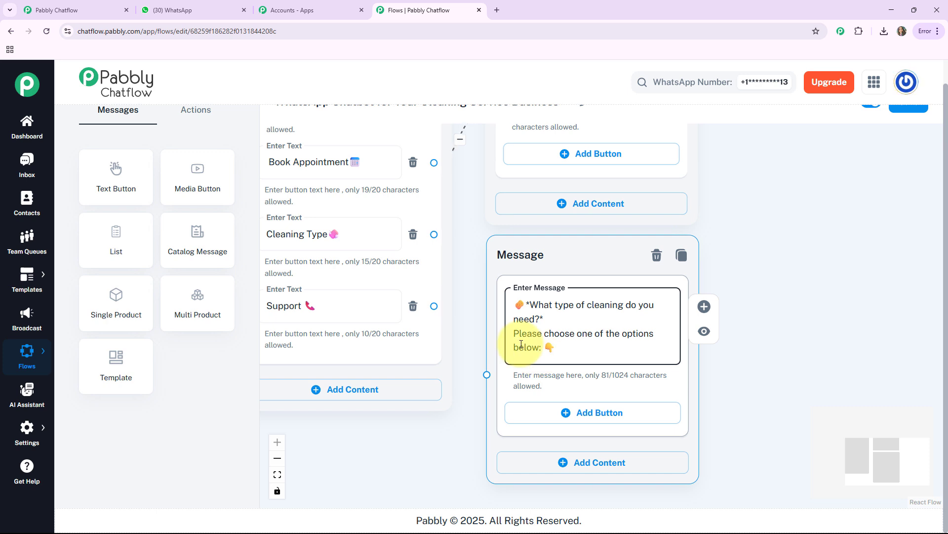
left_click(734, 423)
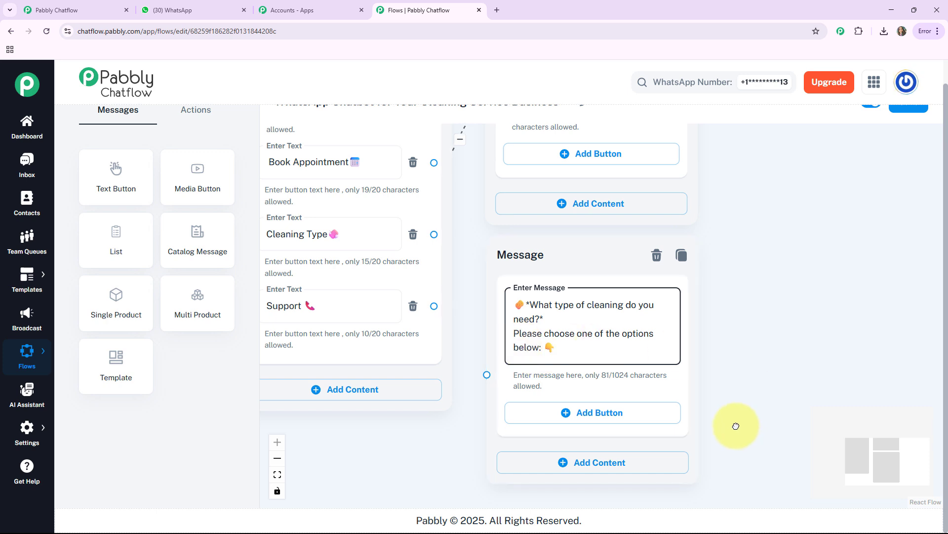
left_click_drag(735, 424, 726, 391)
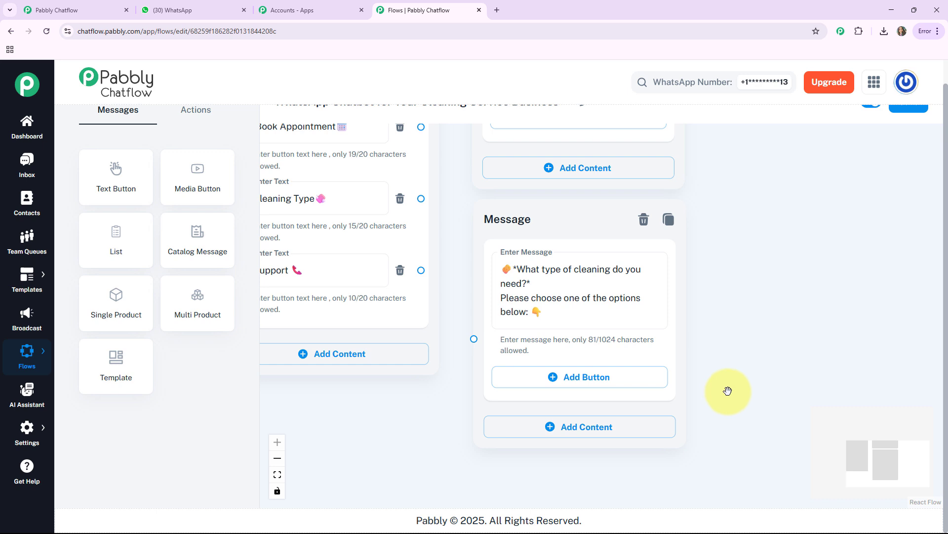
Add three reply buttons to the cleaning type question: "Home Cleaning🏠", "Deep Cleaning🧽" and "Office Cleaning🏢"
left_click(563, 381)
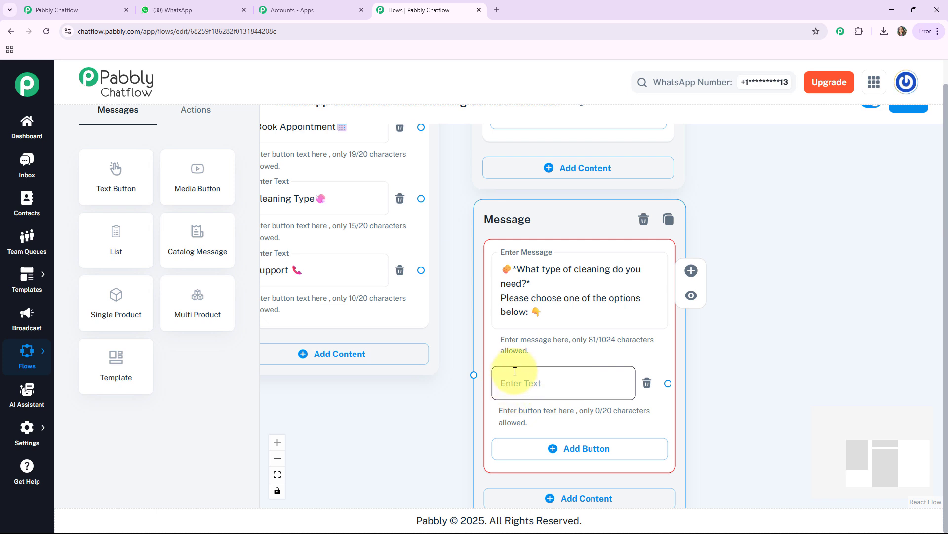
left_click(543, 394)
type("Home Cleaning🏠")
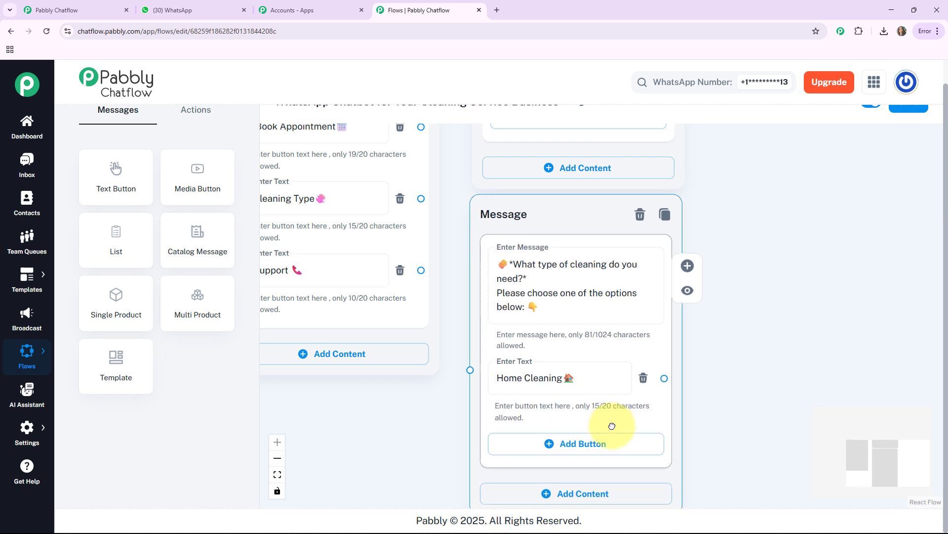
left_click(599, 444)
left_click(594, 441)
type("Deep Cleaning🧽")
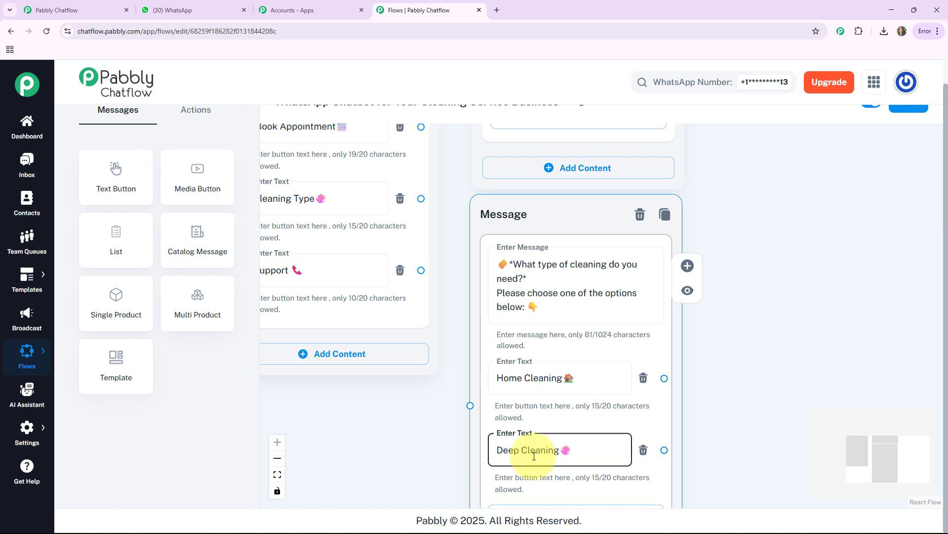
scroll(752, 413, "down", 3)
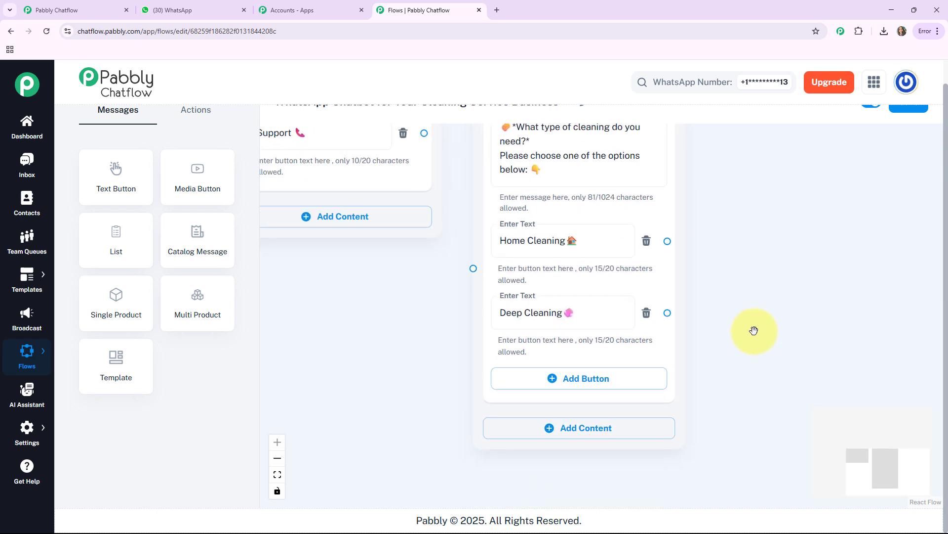
left_click(553, 383)
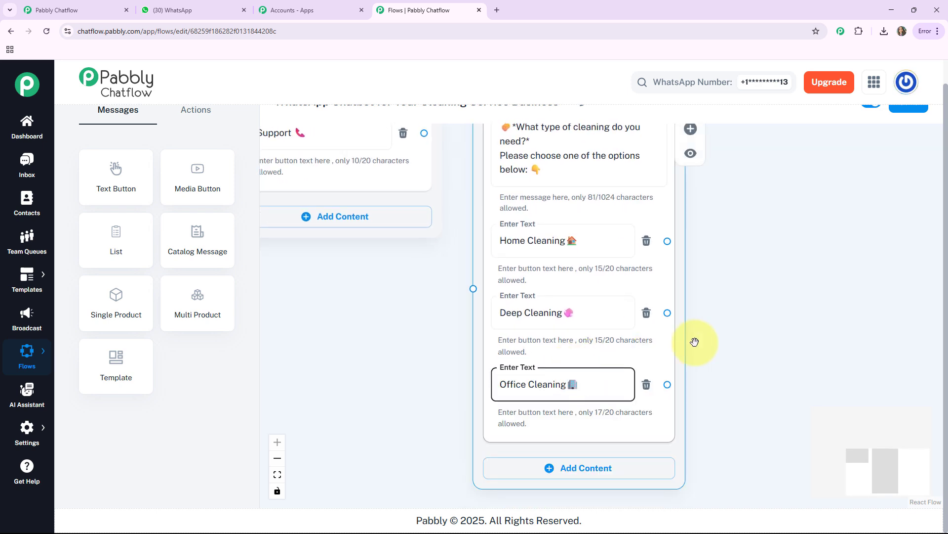
Connect the welcome message's "Cleaning Type🧽" button to the cleaning type question node
left_click_drag(713, 358, 747, 466)
scroll(477, 395, "down", 1)
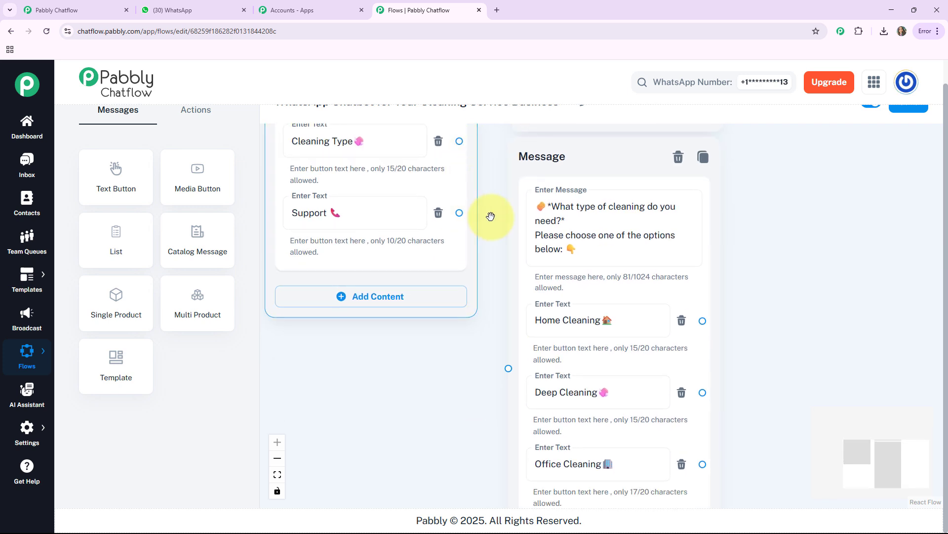
left_click_drag(491, 216, 489, 221)
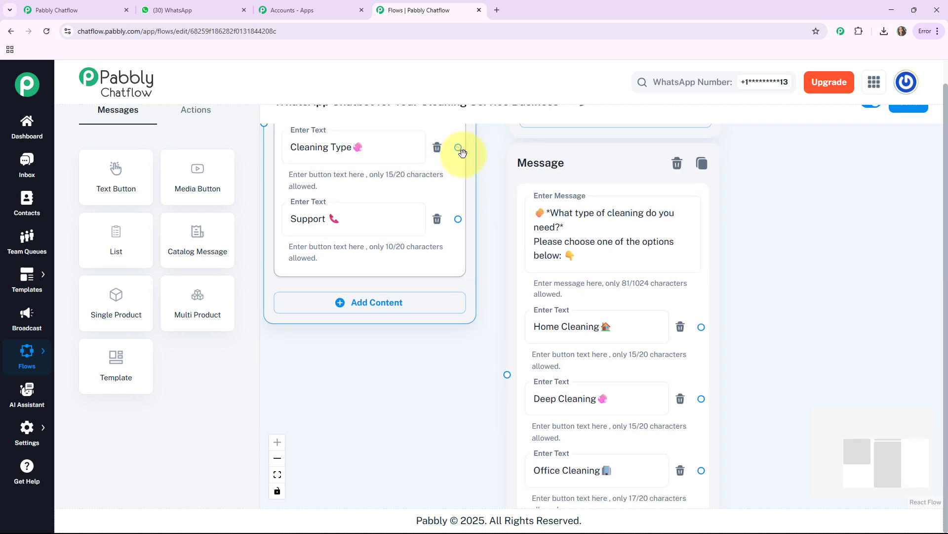
left_click_drag(459, 148, 506, 376)
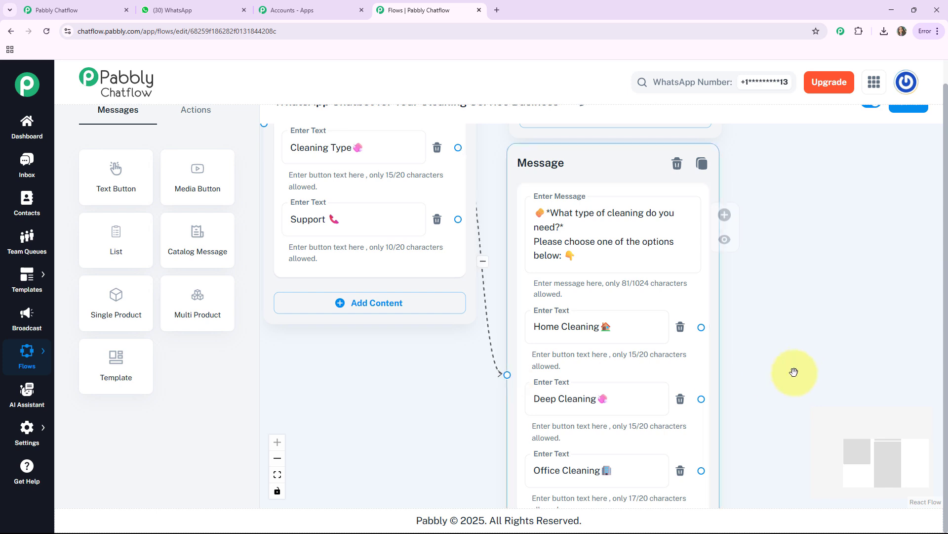
left_click_drag(777, 355, 642, 291)
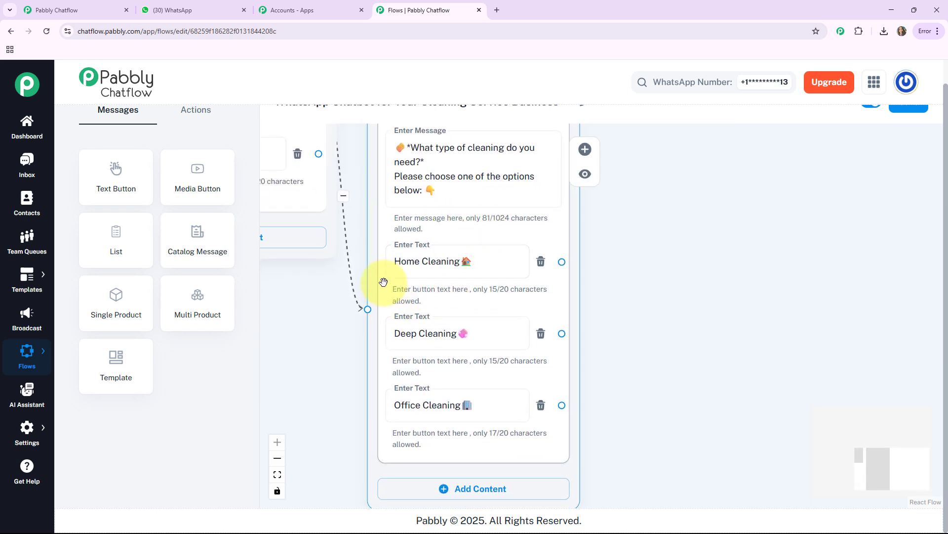
Create a Media message node linked from the "Home Cleaning🏠" button and upload the home-cleaning photo with media type Image
left_click(413, 255)
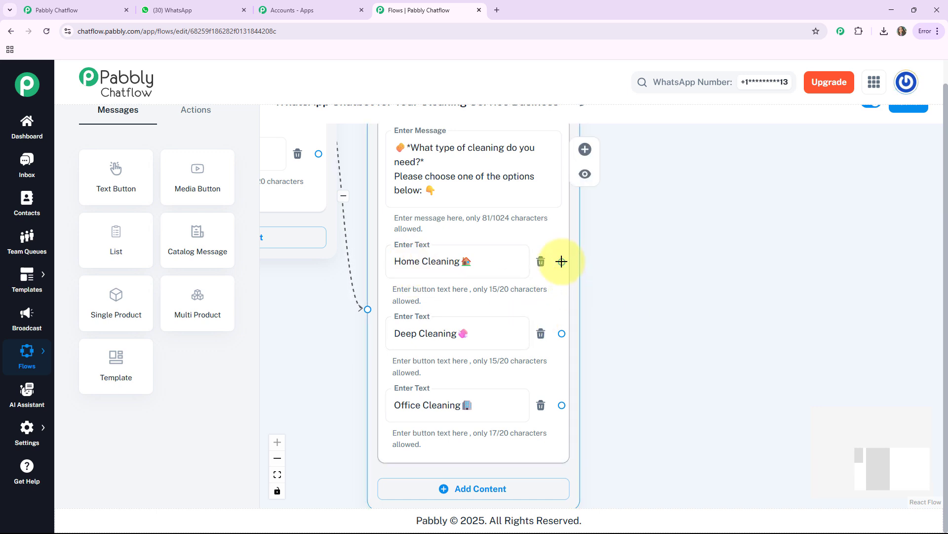
left_click_drag(562, 261, 662, 204)
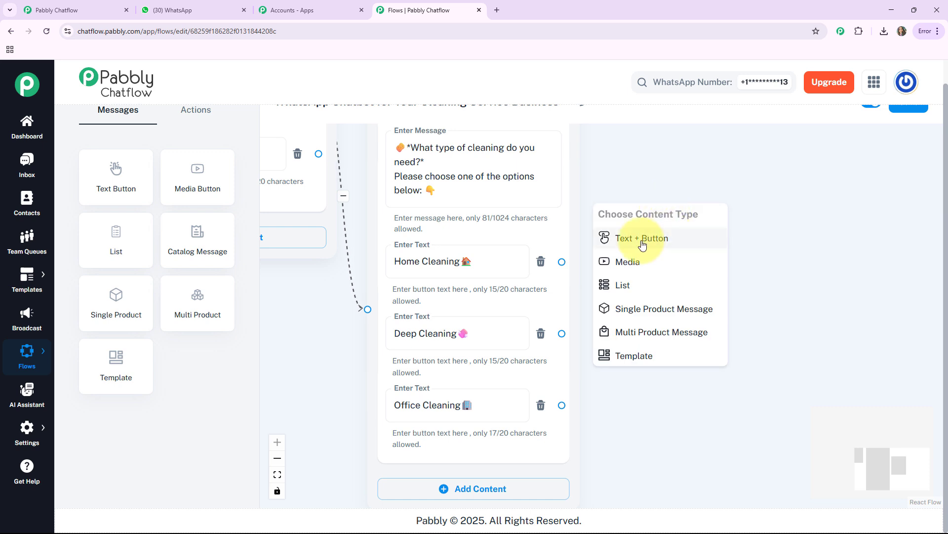
left_click(623, 266)
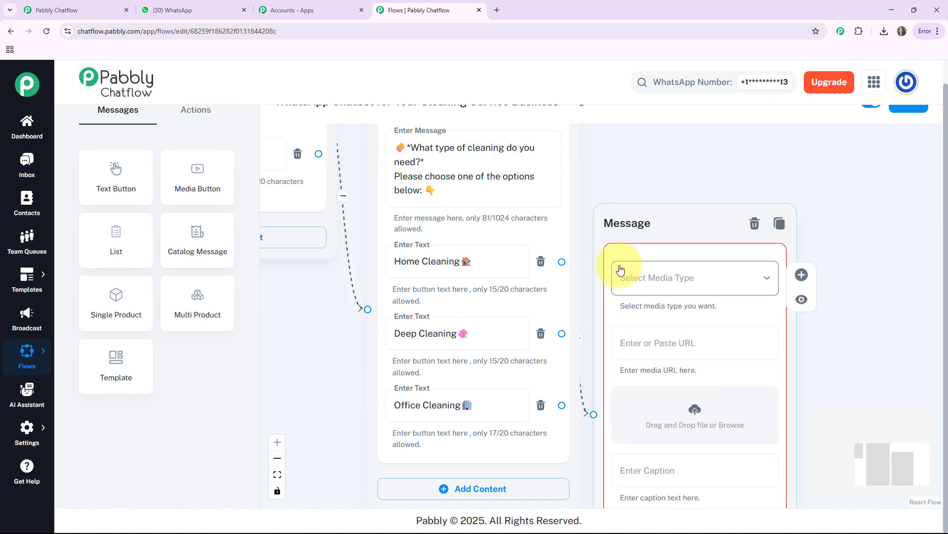
left_click(719, 227)
left_click(638, 258)
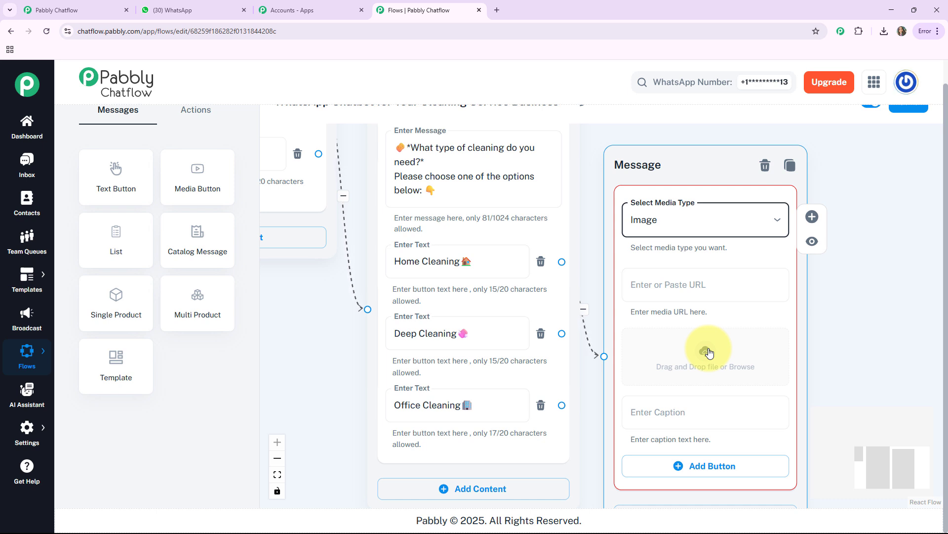
left_click(708, 352)
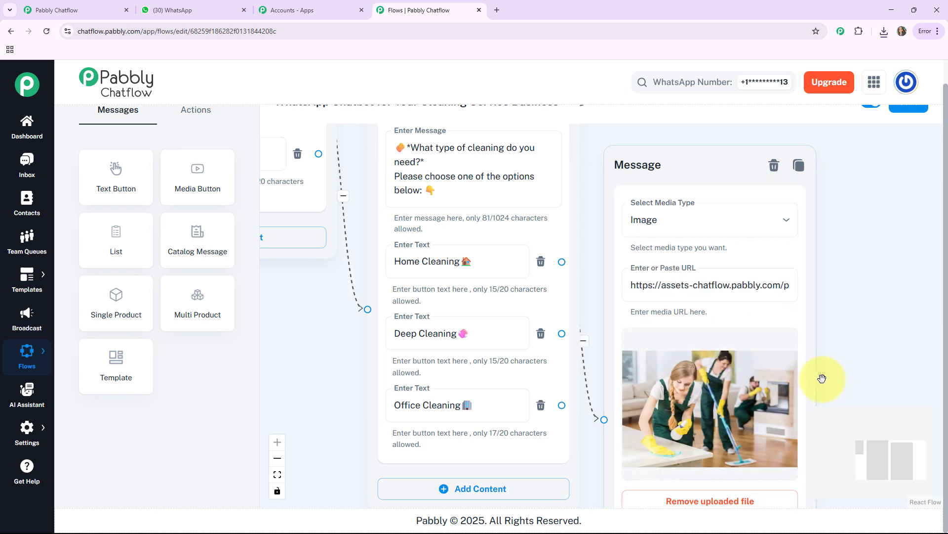
Caption the home-cleaning photo "*Home Cleaning*🏠" and add a "📲 Book Now!" button below it
scroll(840, 353, "down", 1)
scroll(845, 350, "down", 3)
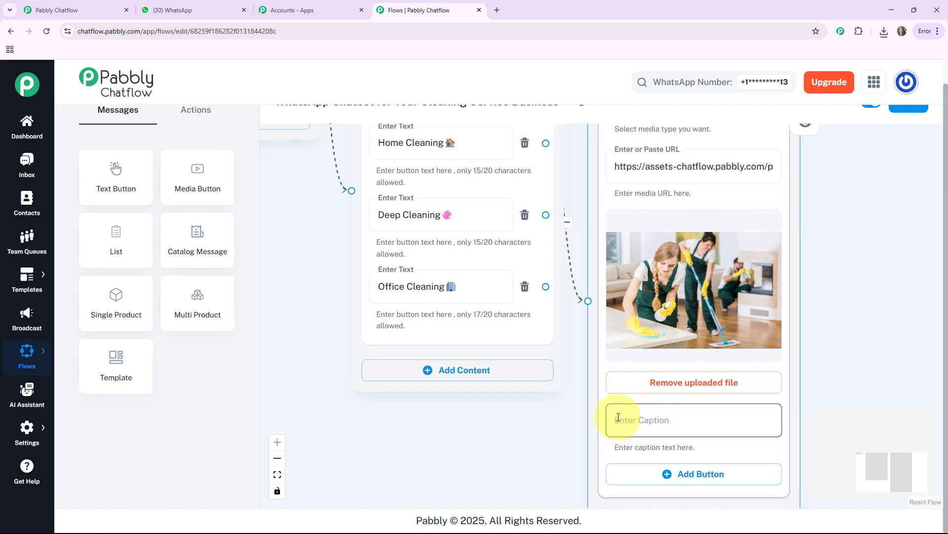
left_click(670, 421)
type("*Home Cleaning*🏠")
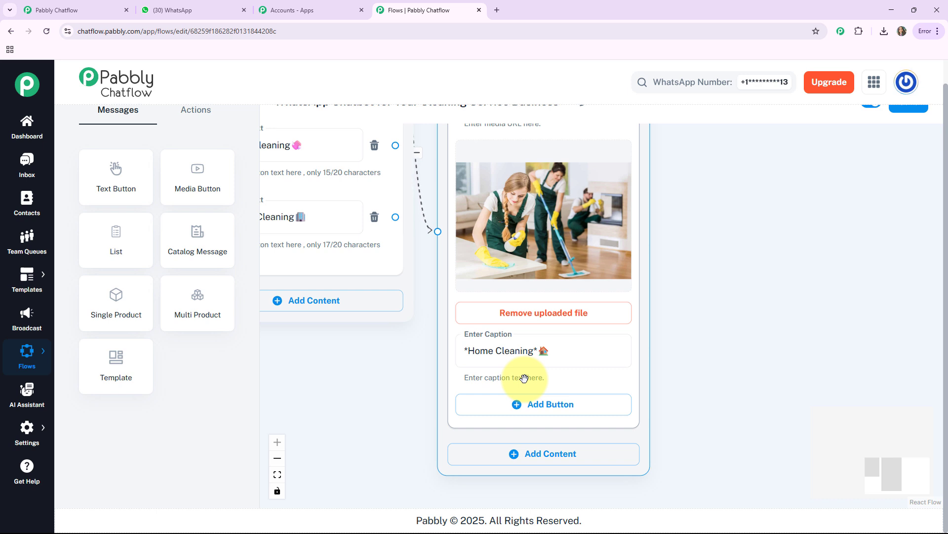
left_click(534, 412)
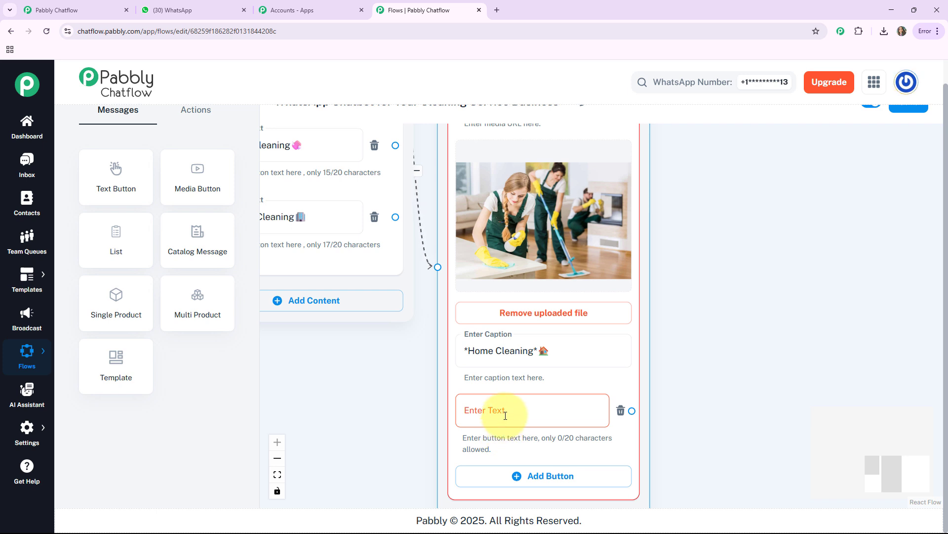
left_click(506, 416)
type("📲 Book Now!")
left_click_drag(673, 346, 691, 311)
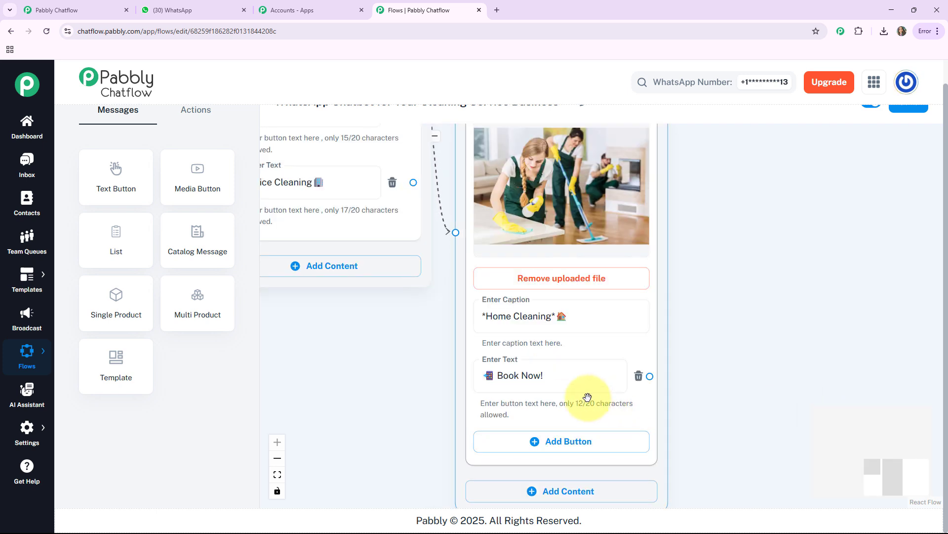
Add a separate Media Button node beside the home-cleaning message and upload a deep-cleaning photo with media type Image
left_click_drag(385, 340, 424, 473)
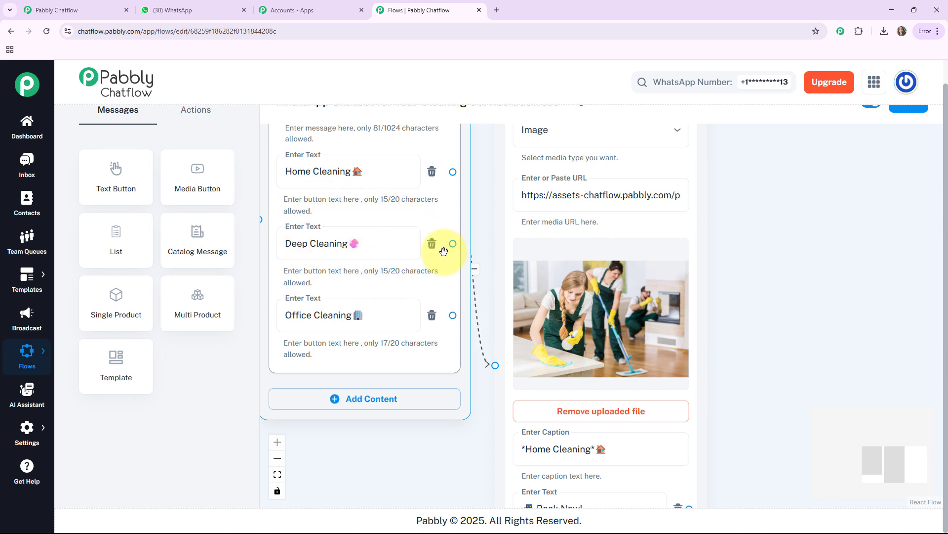
left_click_drag(198, 176, 765, 226)
left_click_drag(705, 469, 610, 427)
left_click(638, 214)
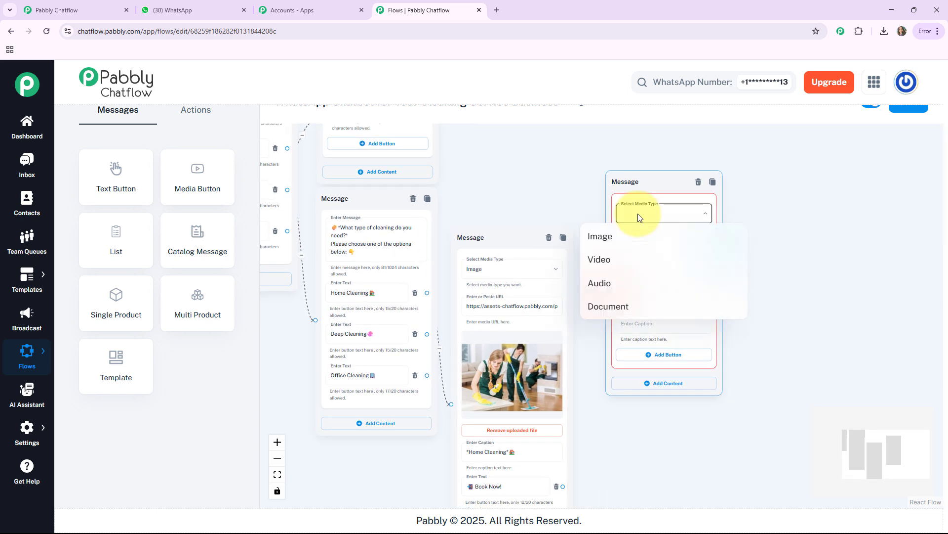
left_click(611, 238)
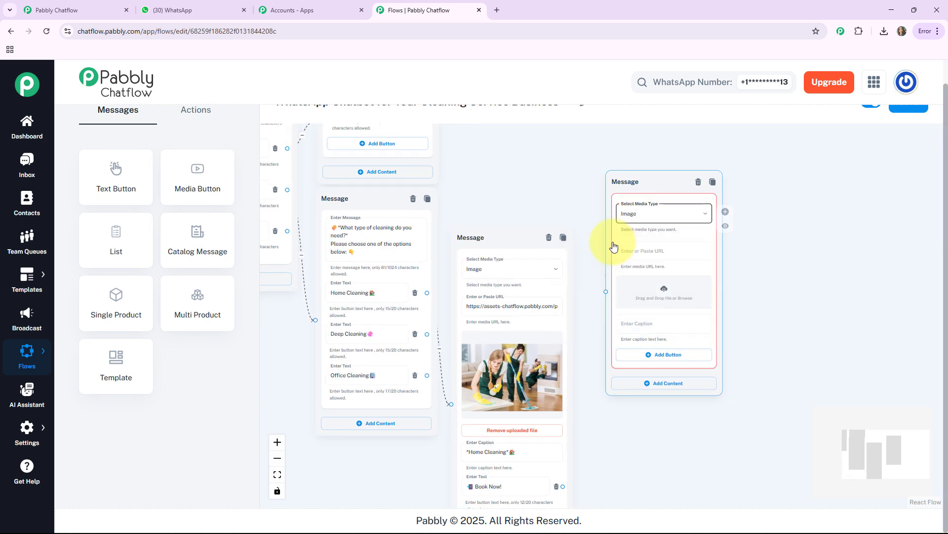
left_click(664, 297)
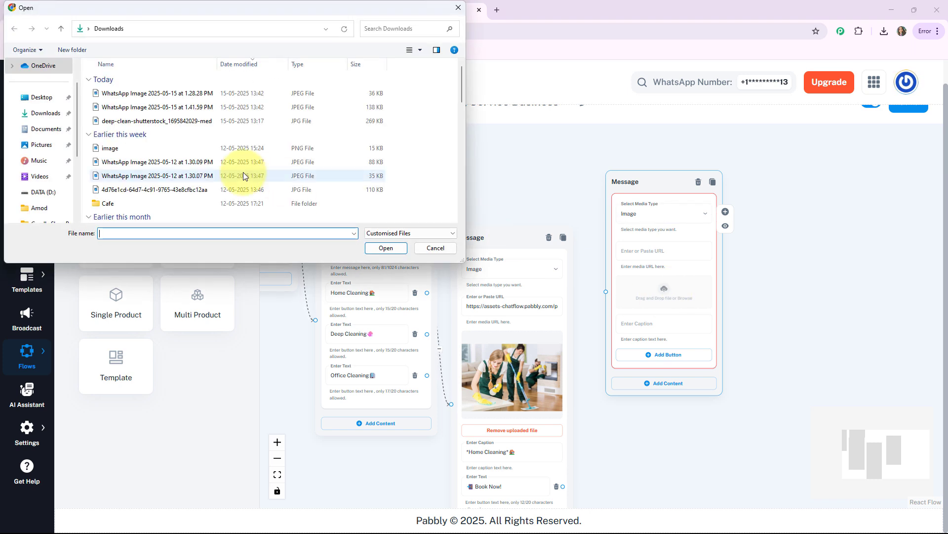
double_click(243, 176)
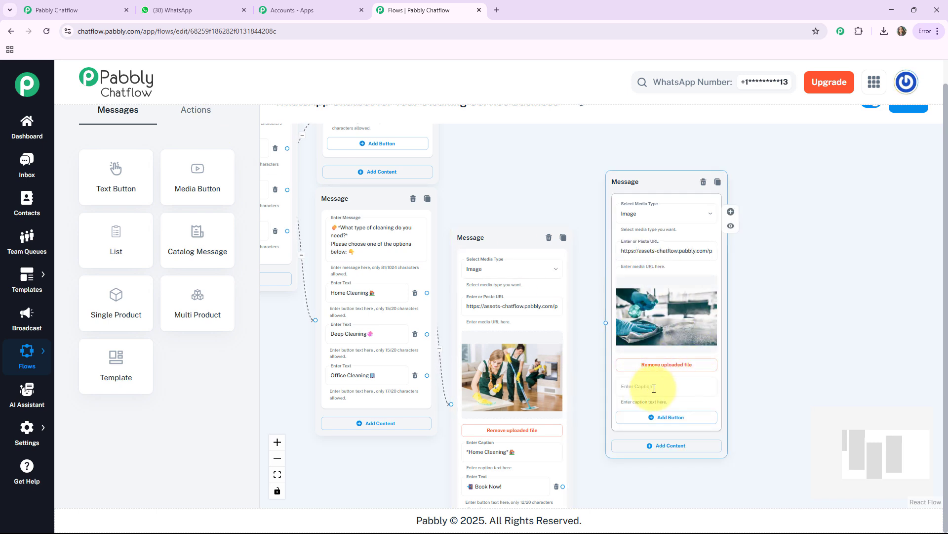
Caption the deep-cleaning photo "*Deep Cleaning*🧽" and add a "📲 Book Now!" button below it
left_click(595, 328)
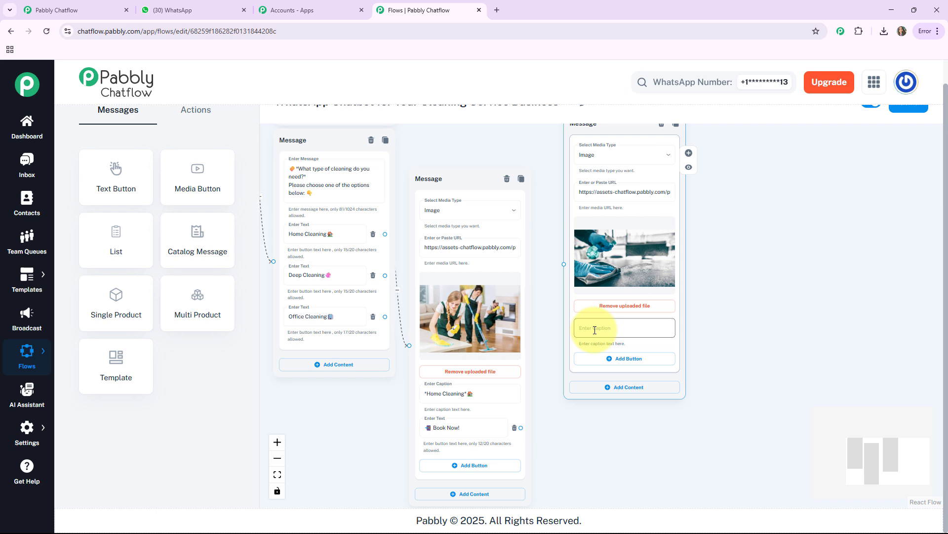
type("*Deep Cleaning*🌸")
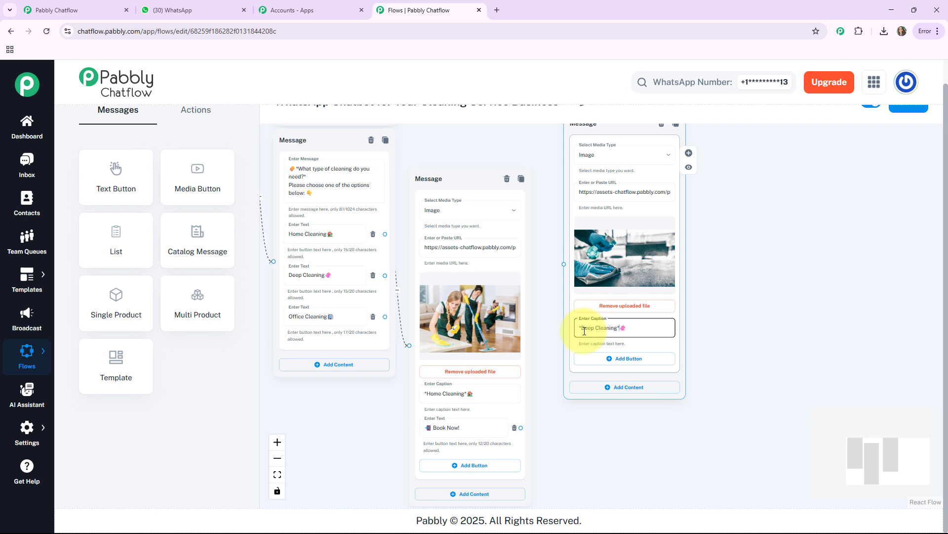
left_click(599, 365)
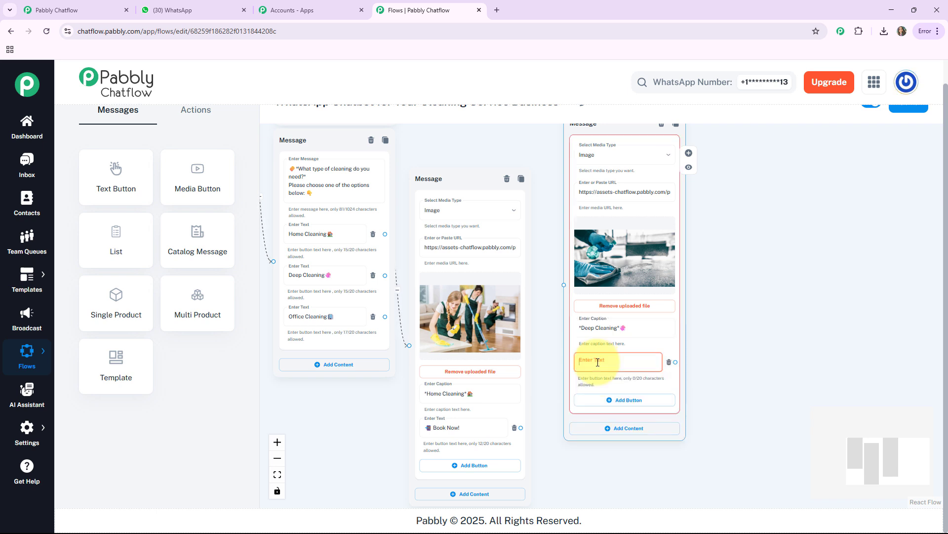
type("📘 Book Now!")
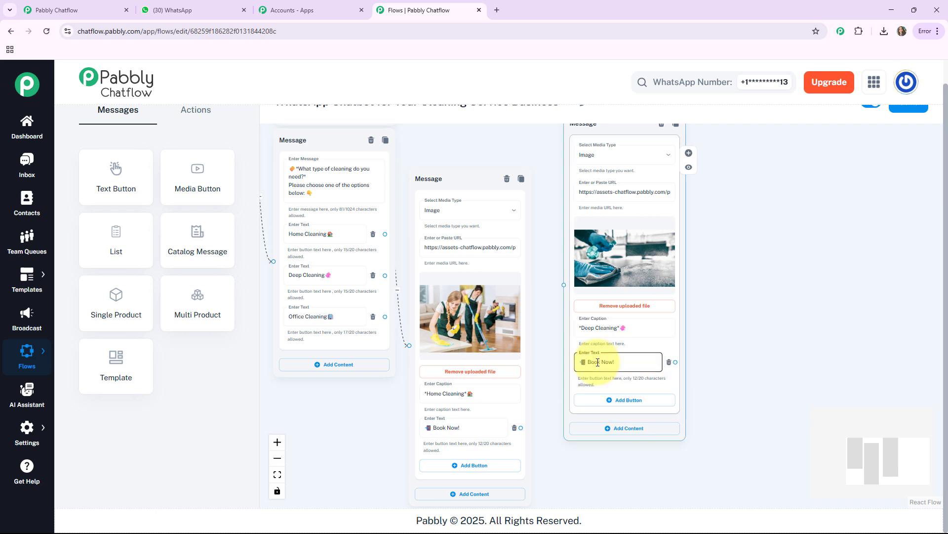
Connect the "Deep Cleaning🧽" button to the deep-cleaning image message and reposition the home-cleaning node for a tidier layout
left_click_drag(479, 174, 481, 187)
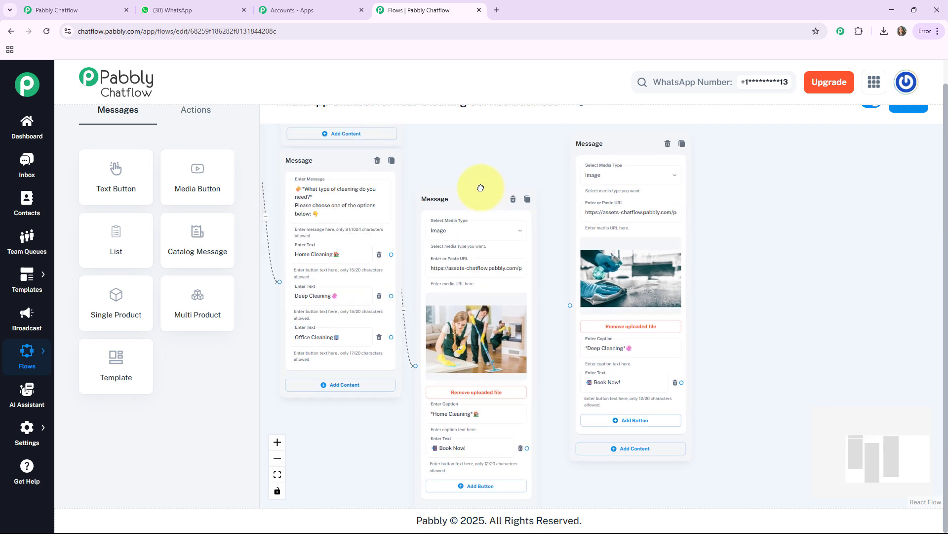
left_click(392, 298)
left_click_drag(391, 298, 575, 305)
left_click_drag(467, 207, 478, 141)
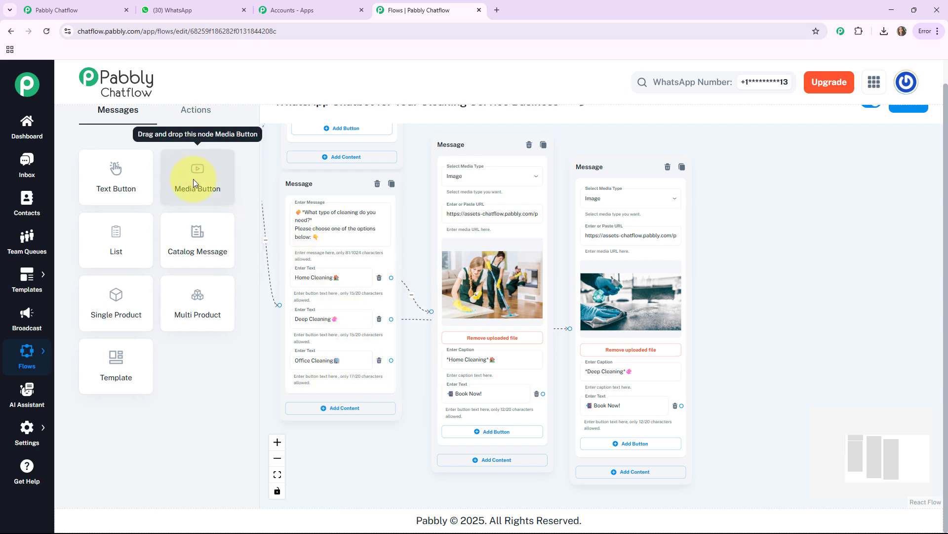
Add a Media Button node beside the deep-cleaning message, set its media type to Image and upload "WhatsApp Image 2025-05-15 at 1.28.28 PM"
left_click_drag(194, 179, 701, 311)
scroll(704, 320, "up", 4)
left_click(707, 339)
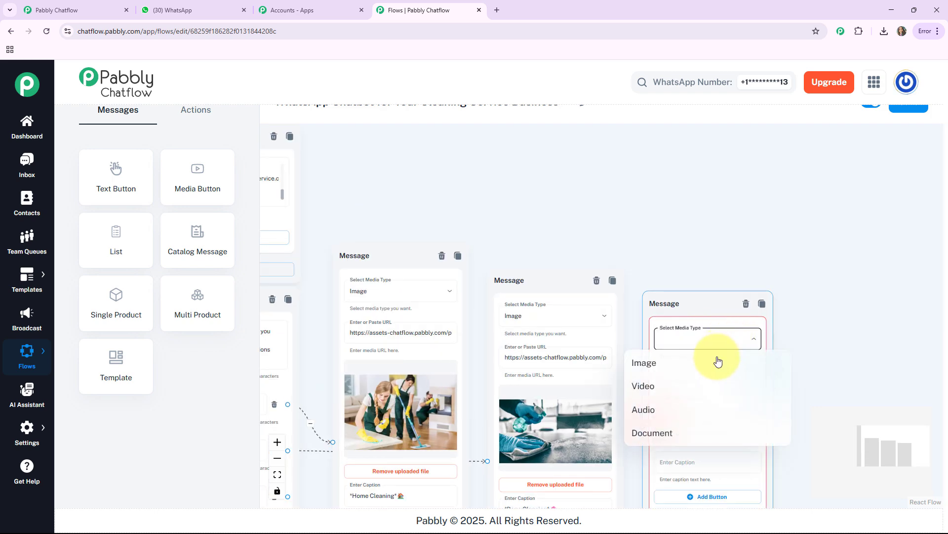
left_click(670, 372)
scroll(785, 346, "up", 5)
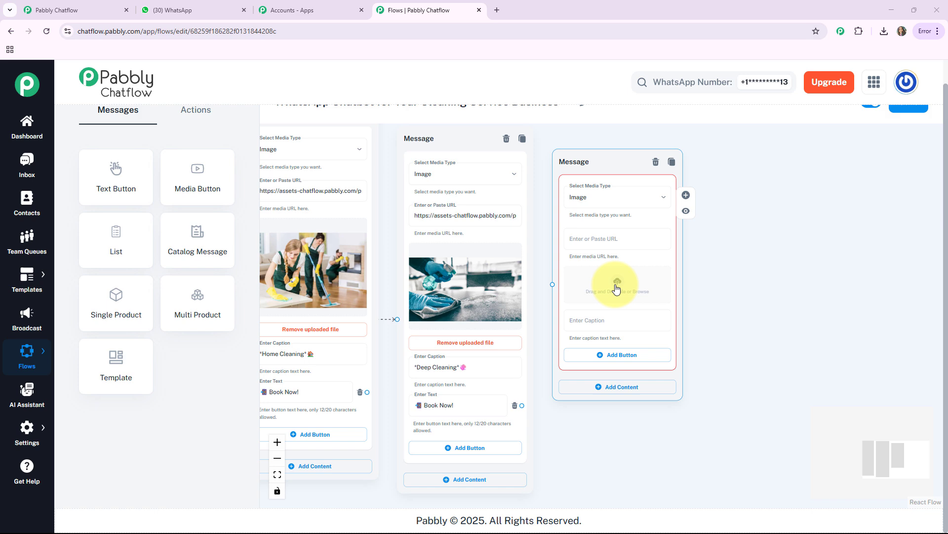
left_click(617, 289)
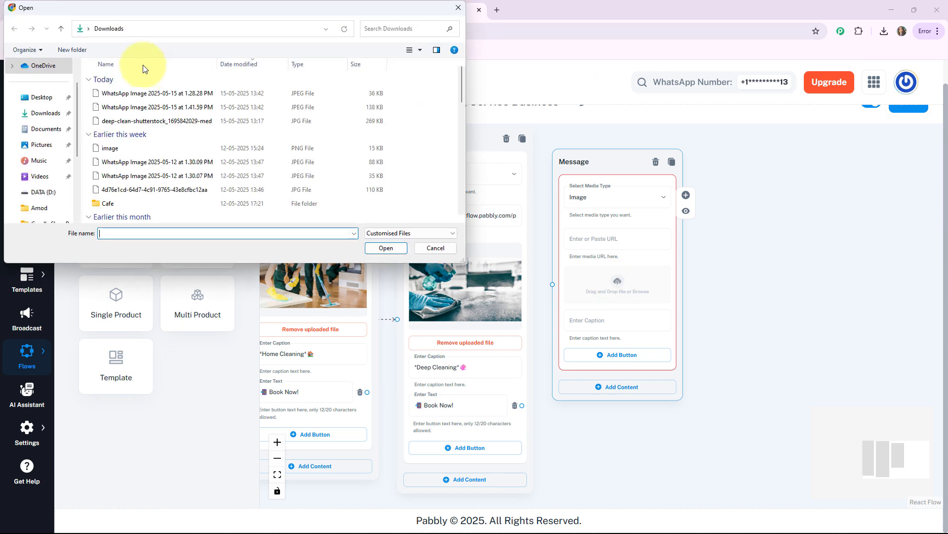
double_click(166, 89)
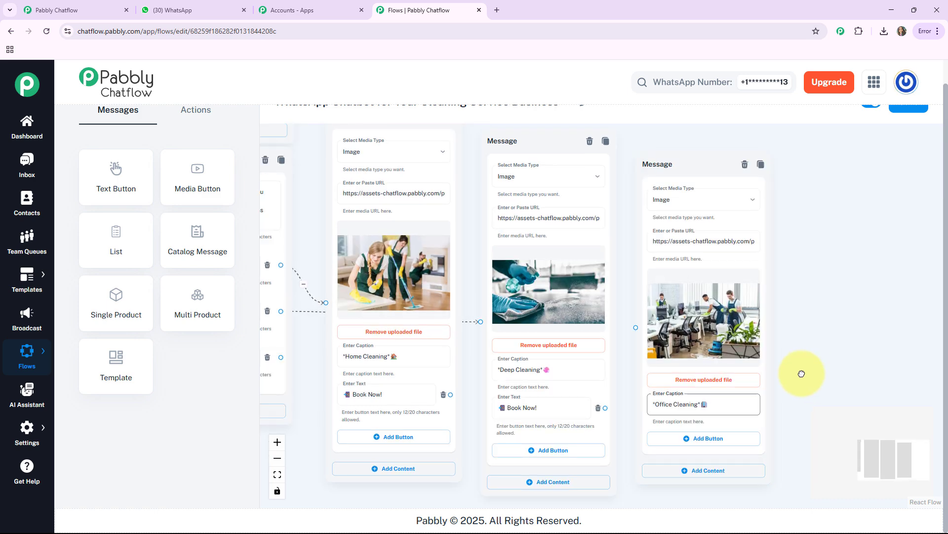
Caption the office-cleaning photo "*Office Cleaning*🏢" and add a "📲 Book Now!" button below it
left_click_drag(802, 373, 730, 366)
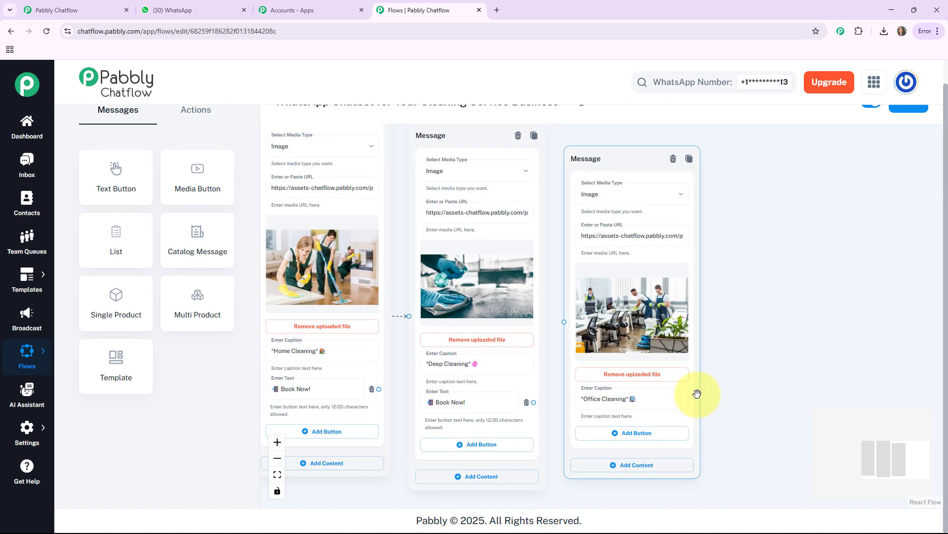
left_click(619, 434)
left_click(604, 439)
type("📲 Book Now!")
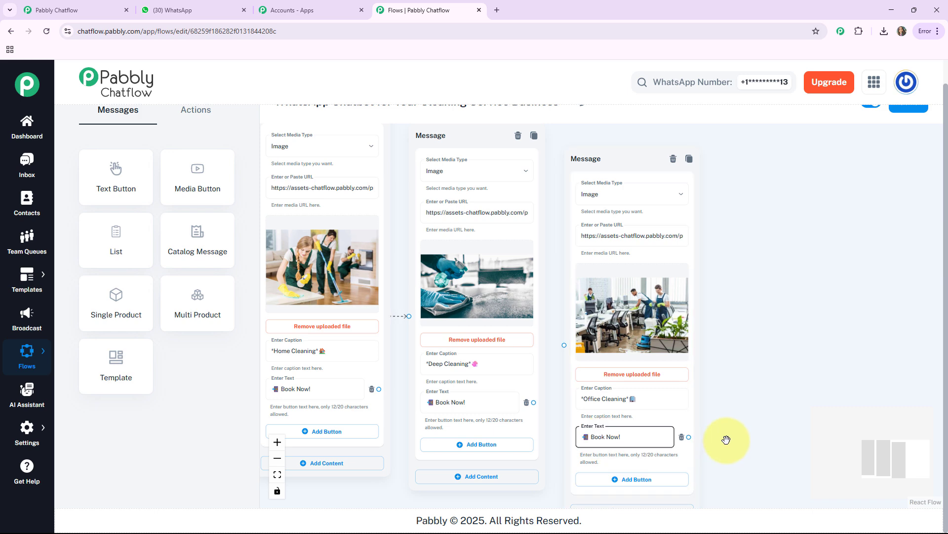
left_click_drag(727, 436, 728, 426)
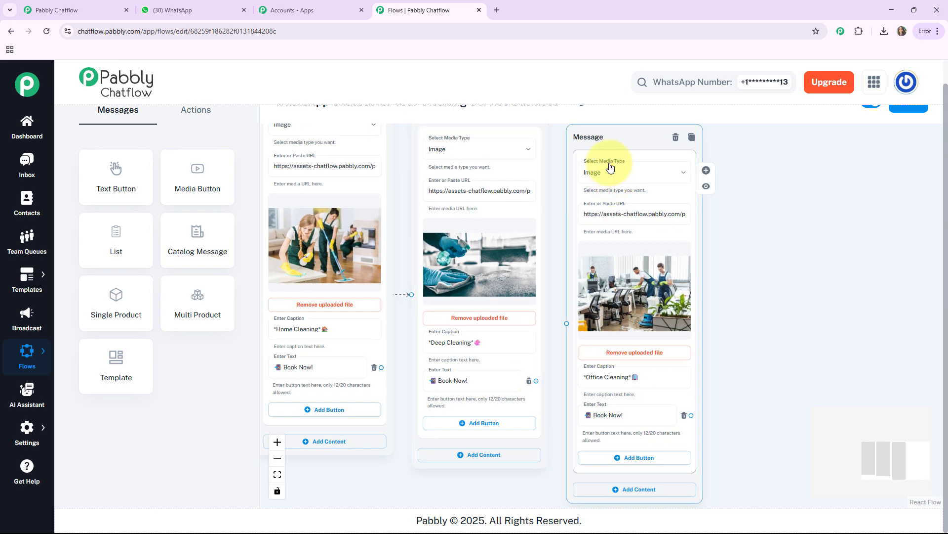
Connect the "Office Cleaning🏢" button to the office-cleaning image message and adjust that node's placement beside the deep-cleaning node
left_click_drag(602, 153, 632, 154)
scroll(633, 154, "down", 4)
left_click_drag(333, 348, 330, 402)
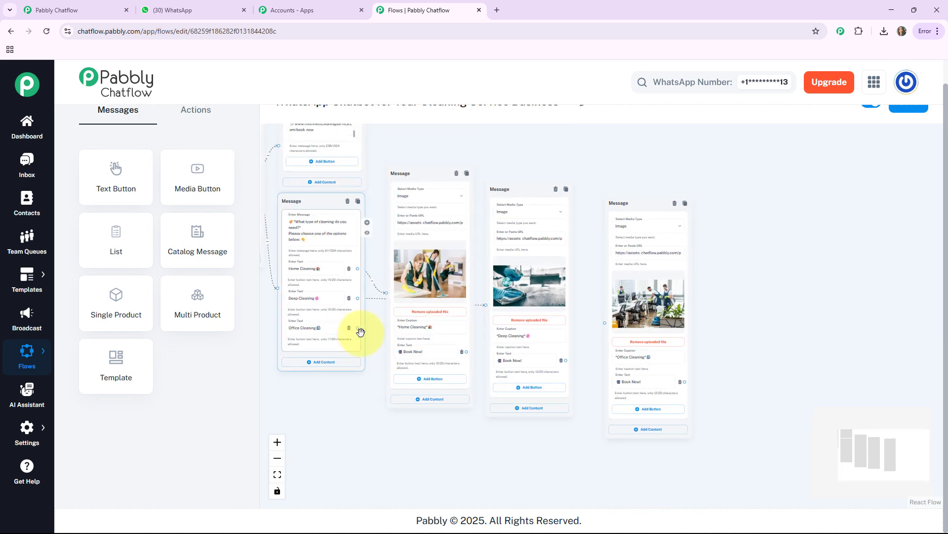
left_click_drag(356, 327, 605, 324)
left_click_drag(631, 207, 618, 220)
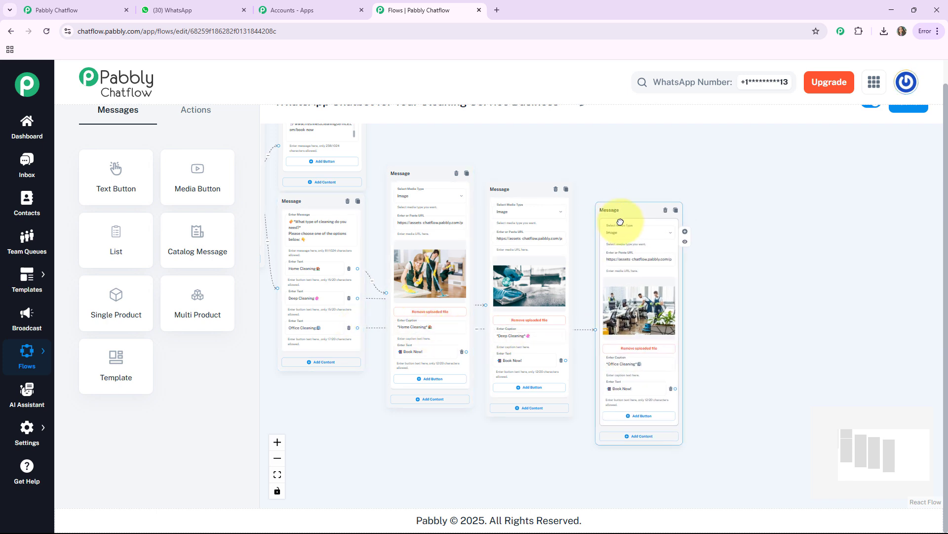
Add a Text Button node beside the office-cleaning message and paste in the "Your cleaning appointment is confirmed!" message
left_click_drag(693, 291, 610, 322)
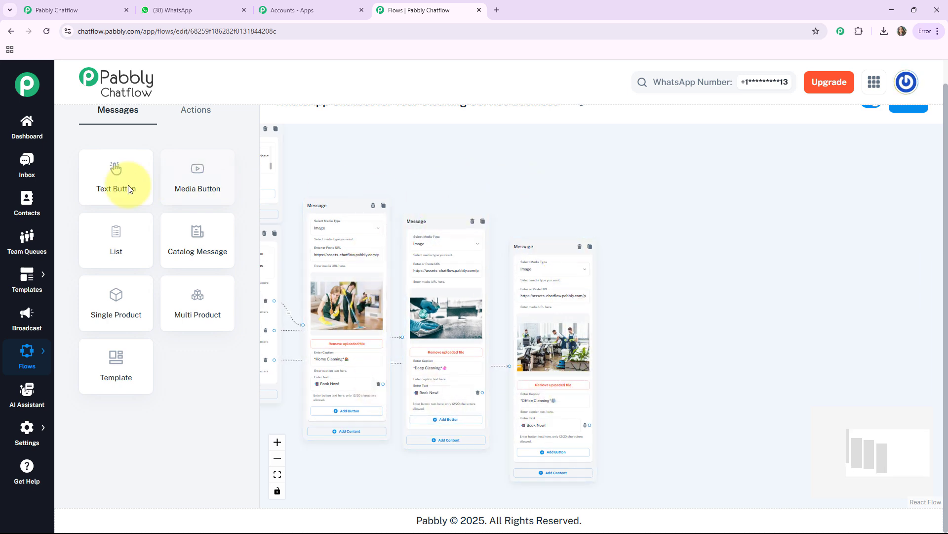
scroll(364, 182, "down", 3)
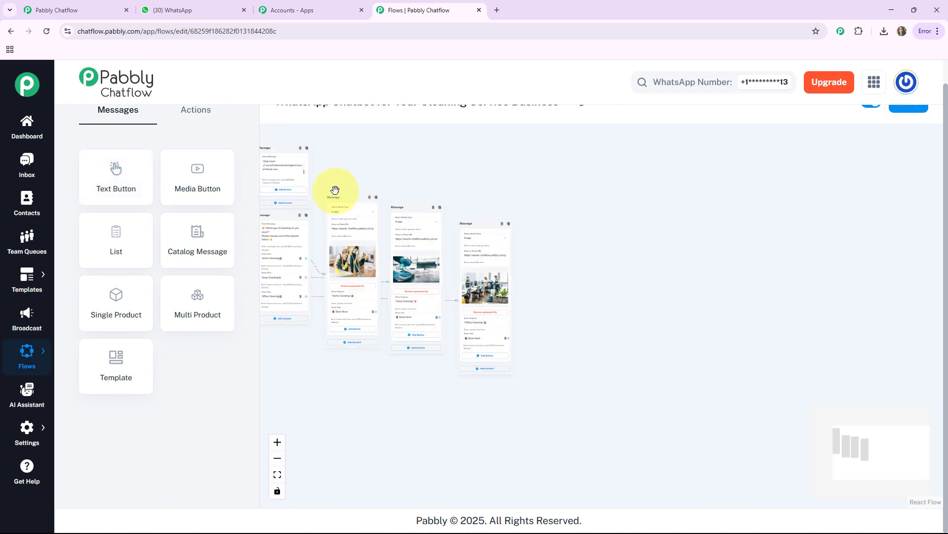
left_click_drag(335, 188, 420, 214)
left_click_drag(125, 183, 654, 271)
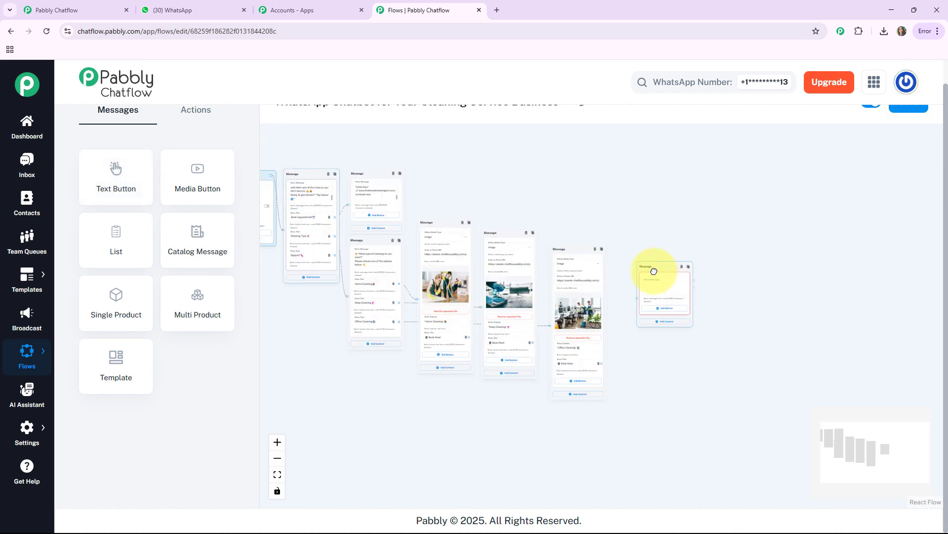
scroll(653, 270, "up", 5)
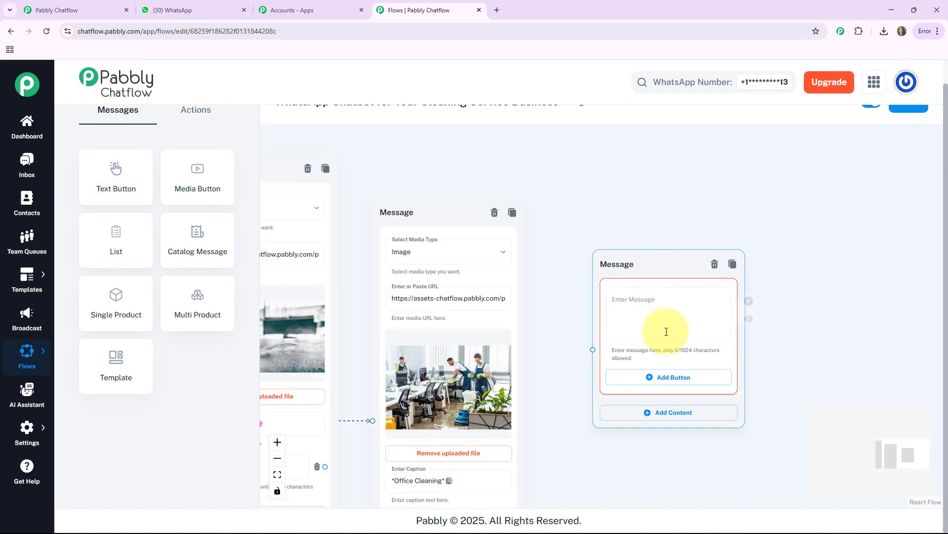
left_click_drag(794, 332, 873, 307)
left_click(697, 269)
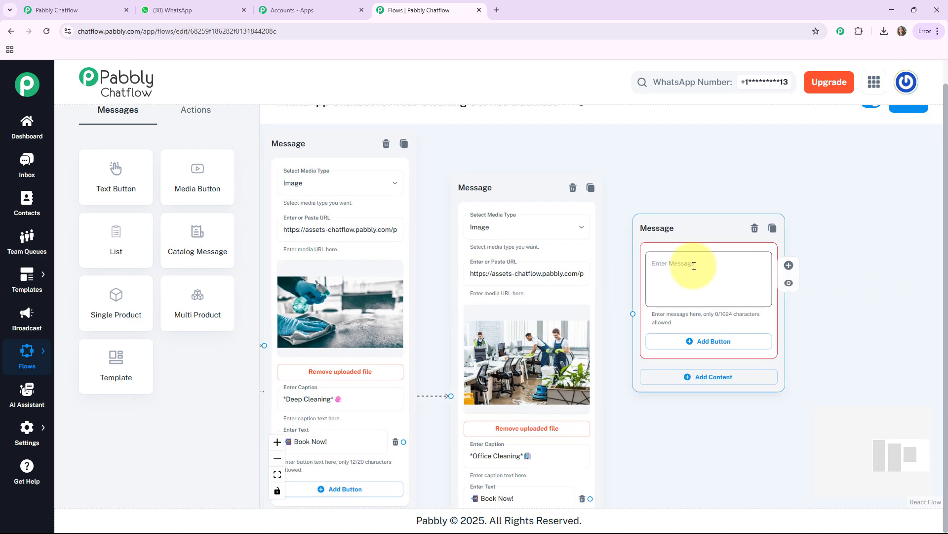
key("ctrl+v")
Connect the "📲 Book Now!" buttons of the home, deep and office cleaning messages to the appointment confirmation message
left_click_drag(640, 459, 770, 441)
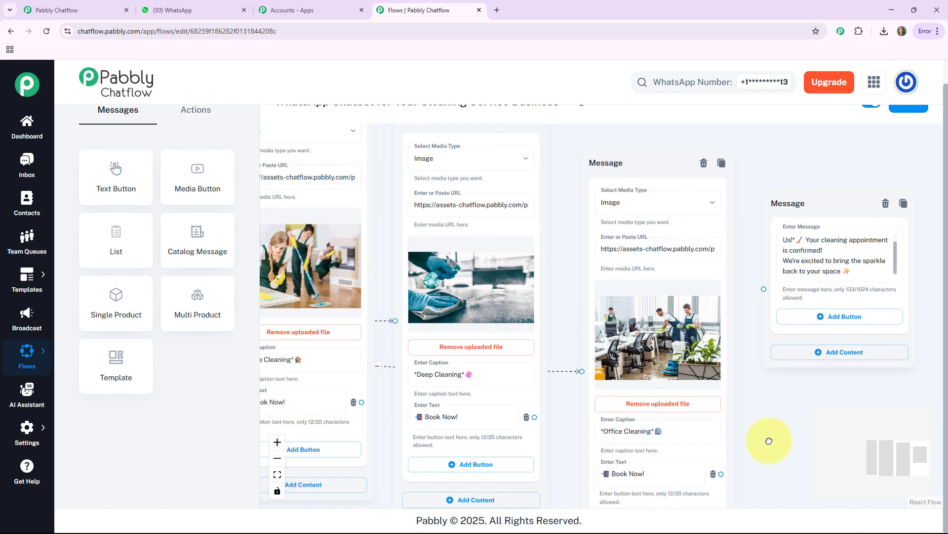
left_click_drag(362, 401, 764, 288)
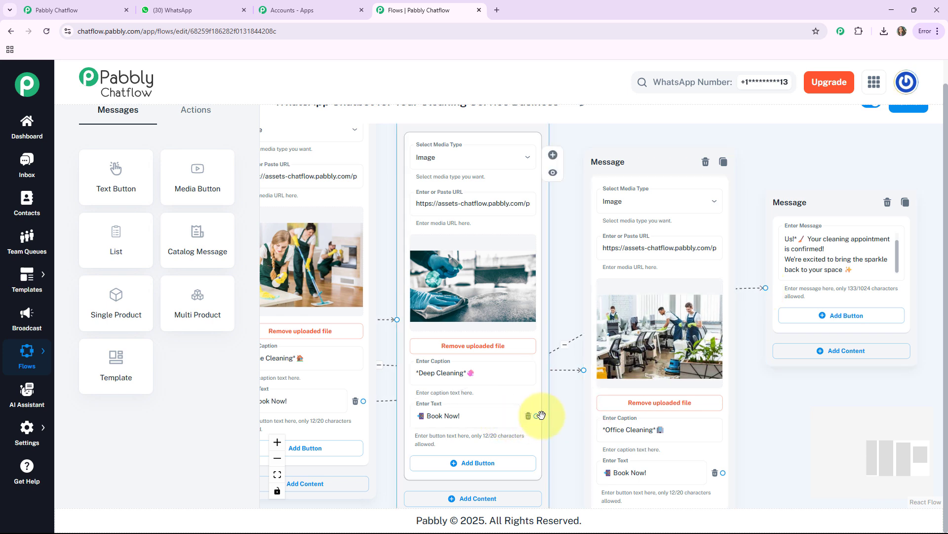
left_click_drag(541, 415, 766, 288)
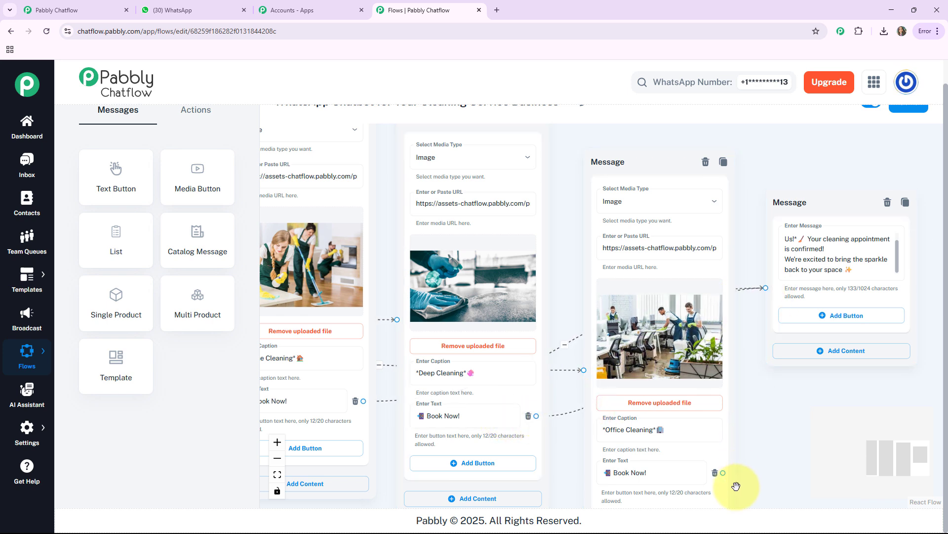
left_click_drag(721, 472, 760, 361)
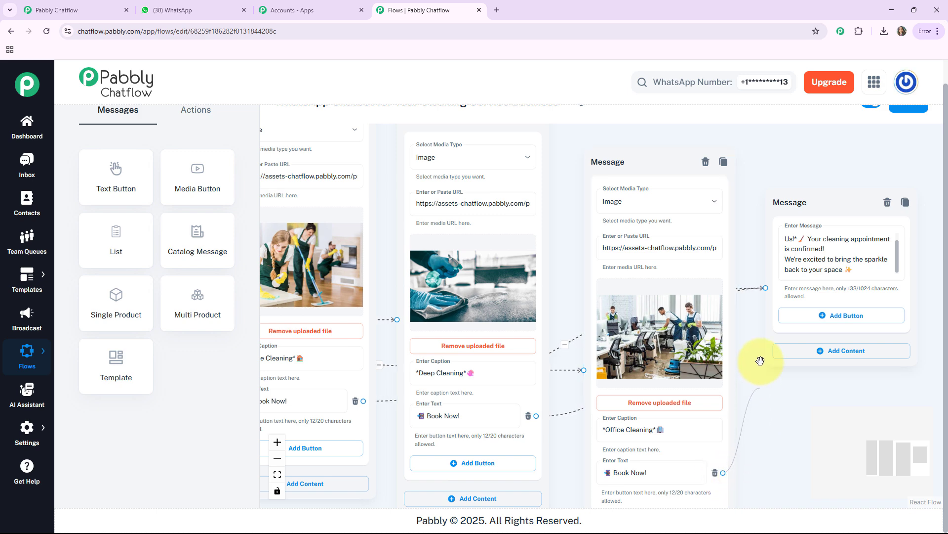
left_click_drag(764, 290, 766, 289)
Add a Text Button node below the welcome message and paste in the support message with the hours "*Mon–Sat | 8:00 AM–6:00 PM*"
scroll(711, 334, "down", 3)
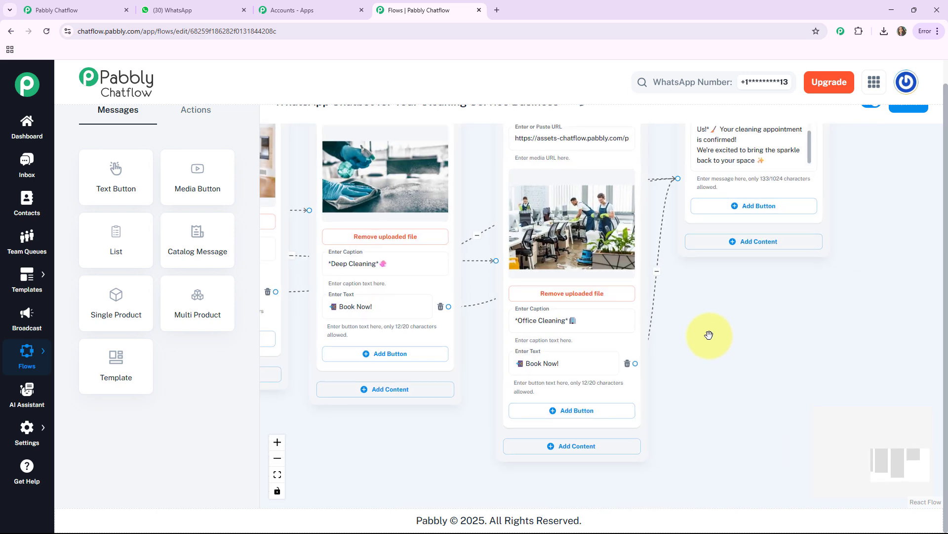
left_click_drag(552, 176, 683, 277)
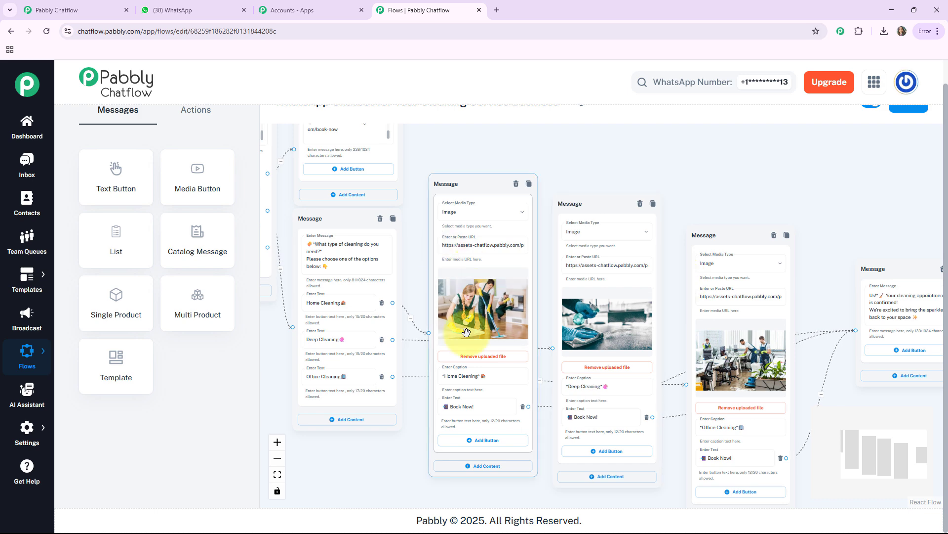
left_click_drag(400, 453, 526, 486)
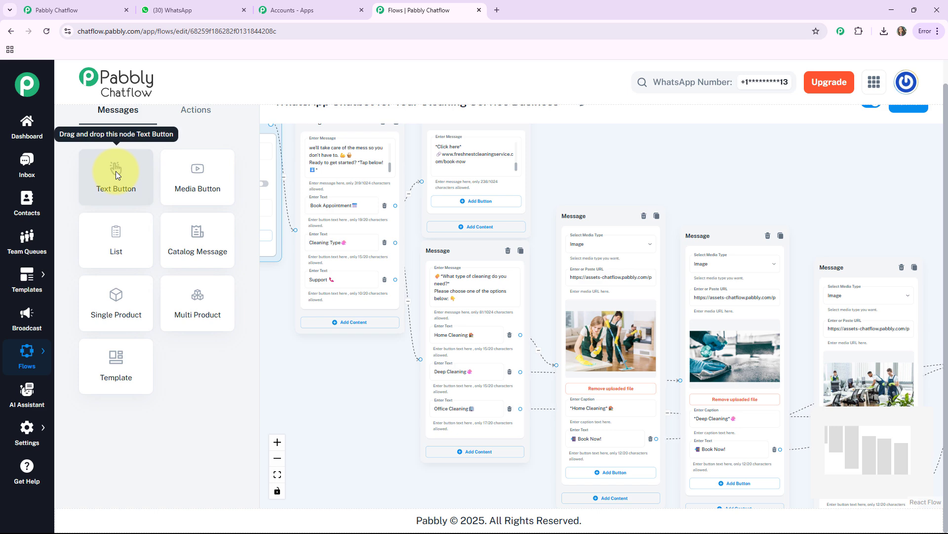
left_click_drag(116, 171, 349, 349)
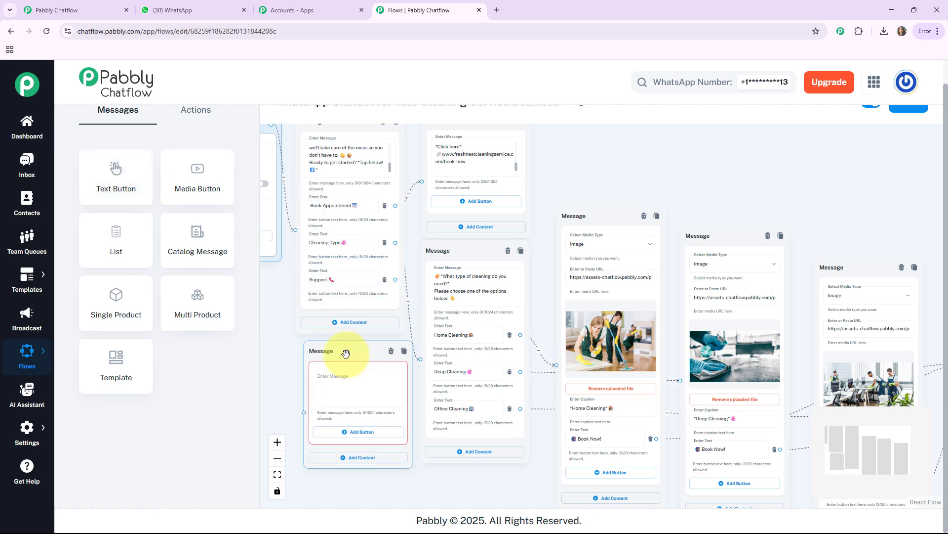
scroll(349, 348, "up", 3)
left_click_drag(277, 370, 319, 299)
left_click(371, 316)
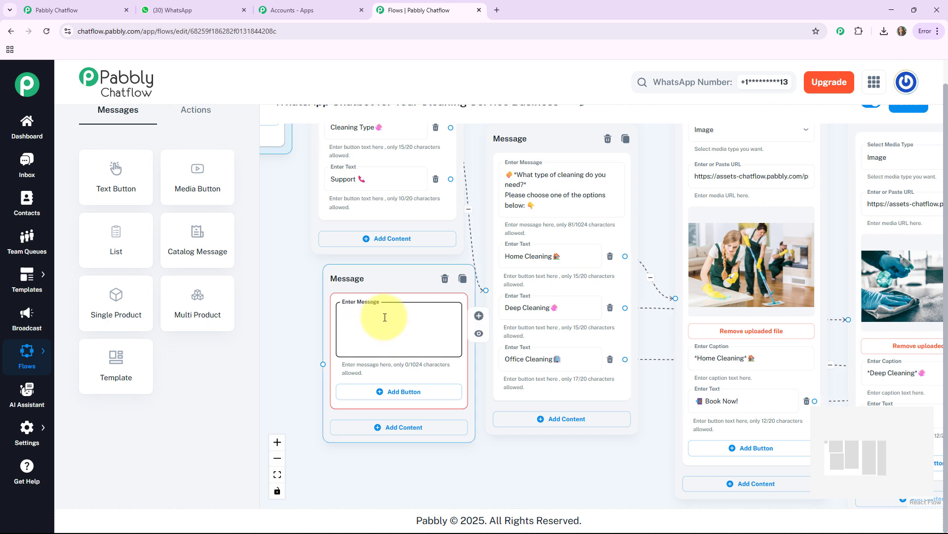
key("ctrl+v")
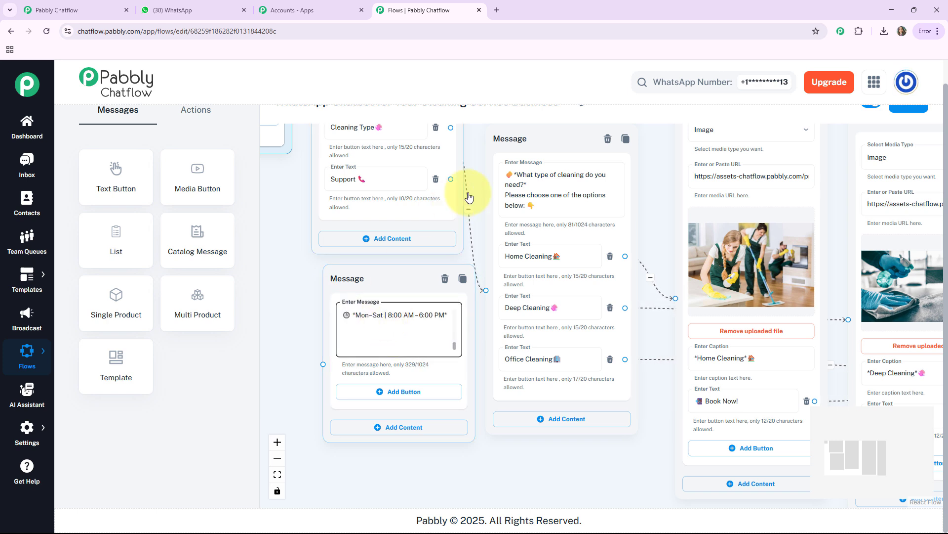
Connect the welcome message's "Support 📞" button to the support message node and shift that node slightly lower
left_click_drag(449, 181, 325, 364)
left_click(408, 277)
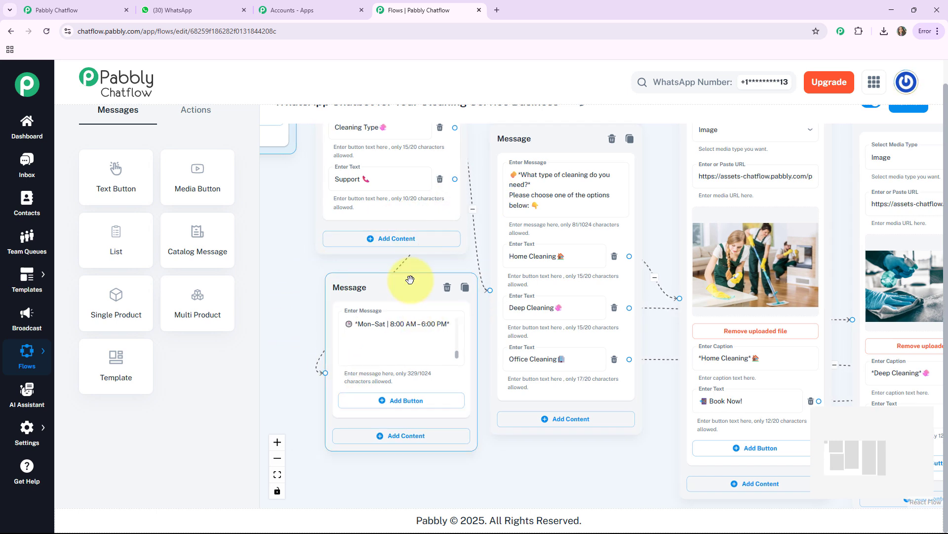
Save the cleaning service chatbot flow and move the appointment confirmation node closer to the office-cleaning message
left_click(277, 474)
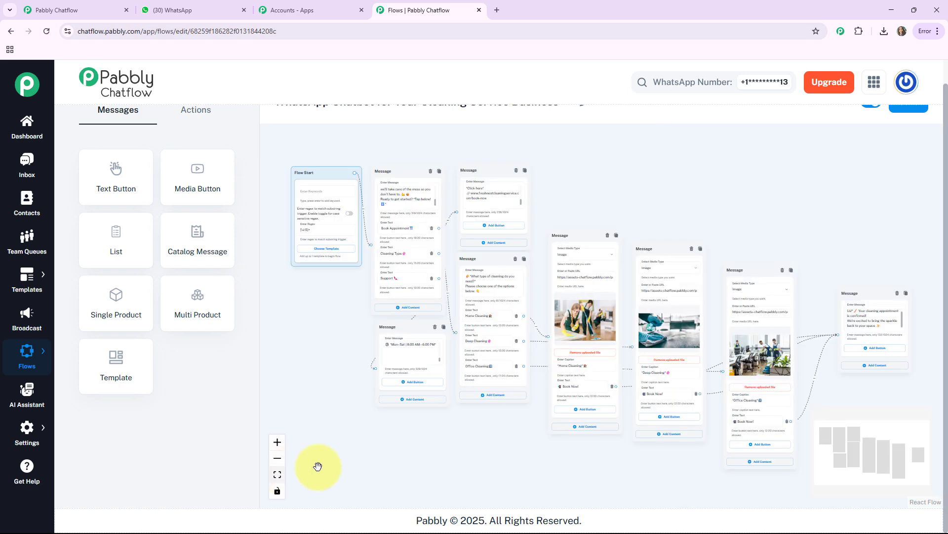
scroll(479, 426, "up", 1)
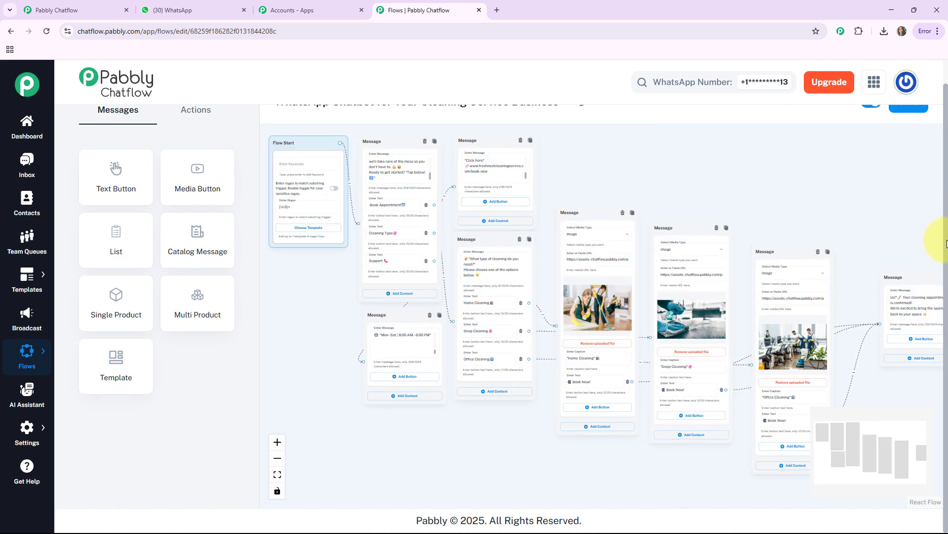
scroll(947, 231, "up", 1)
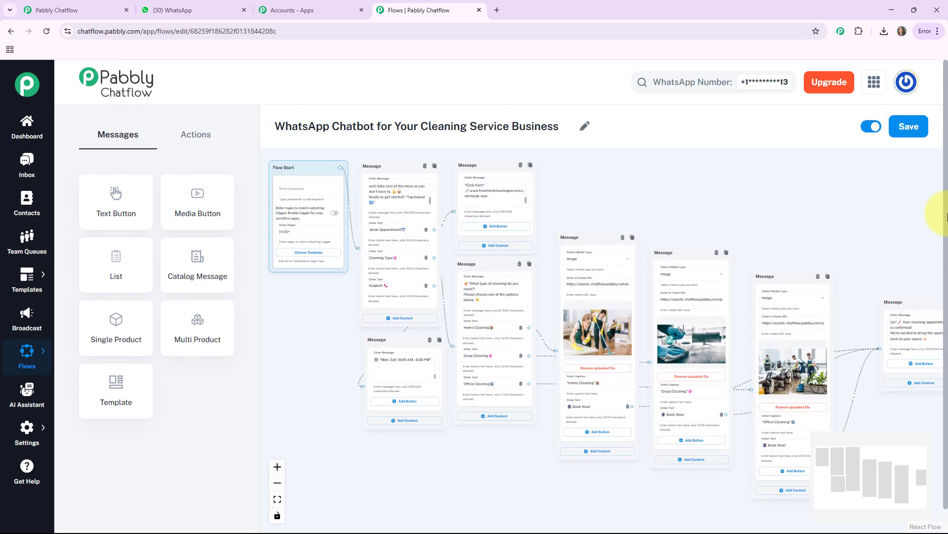
left_click(901, 132)
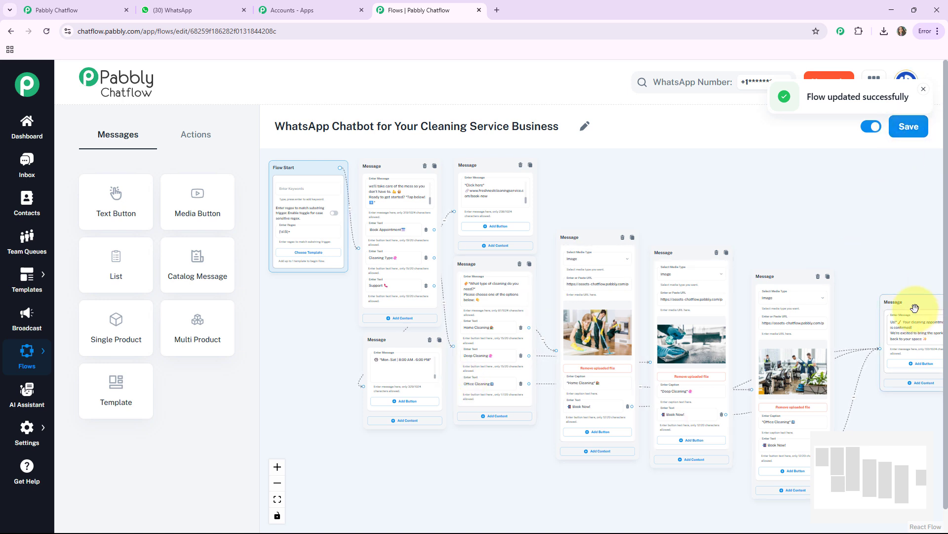
left_click_drag(915, 307, 898, 307)
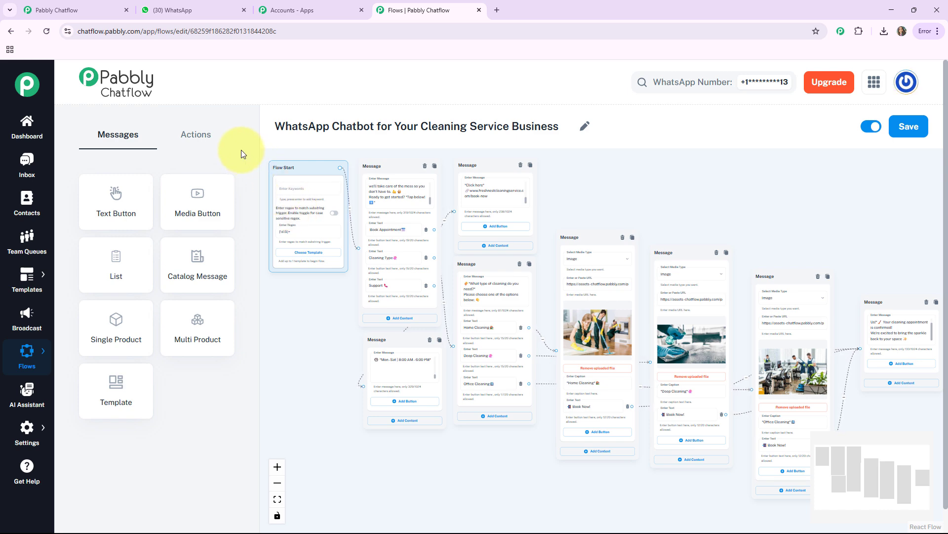
Switch to WhatsApp and answer the chatbot's welcome message in the Cleaning Services chat with "Cleaning Type", checking it against the flow
left_click(186, 10)
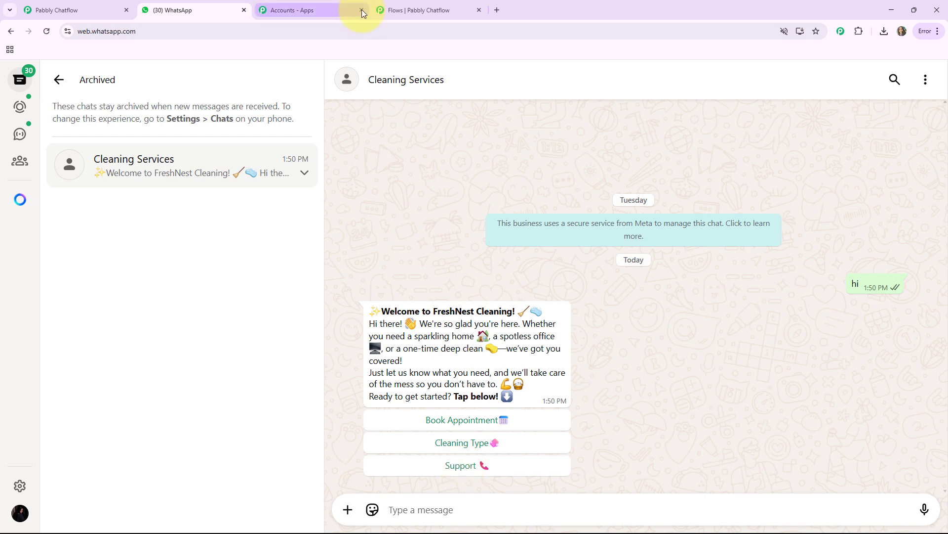
left_click(399, 10)
left_click_drag(435, 247, 472, 368)
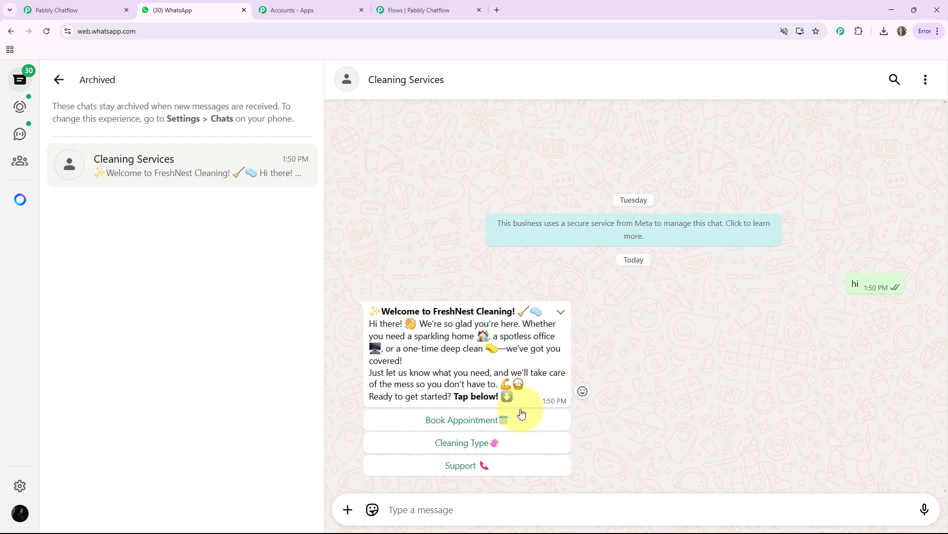
left_click(491, 443)
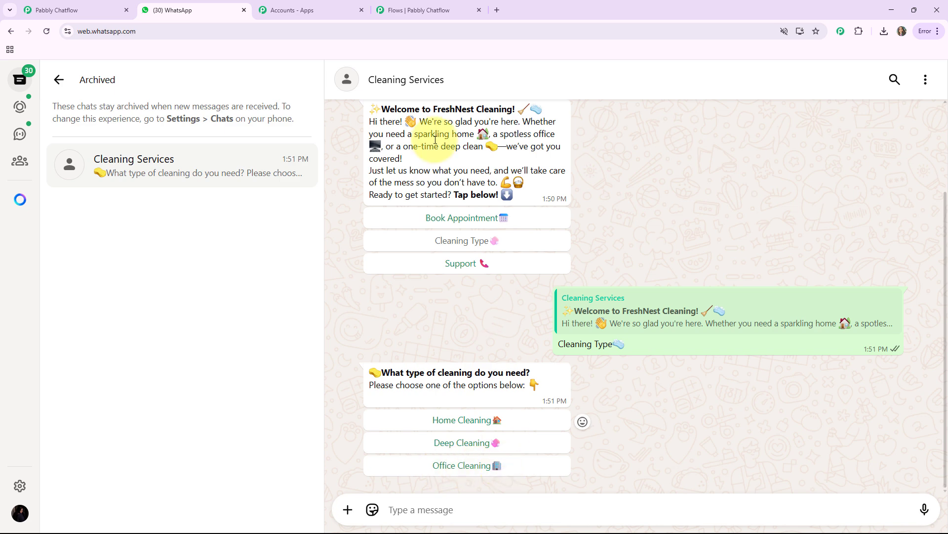
Switch to Pabbly Chatflow and examine the cleaning type message with its three option buttons in the flow
left_click(421, 9)
left_click_drag(644, 359, 672, 247)
scroll(634, 356, "up", 3)
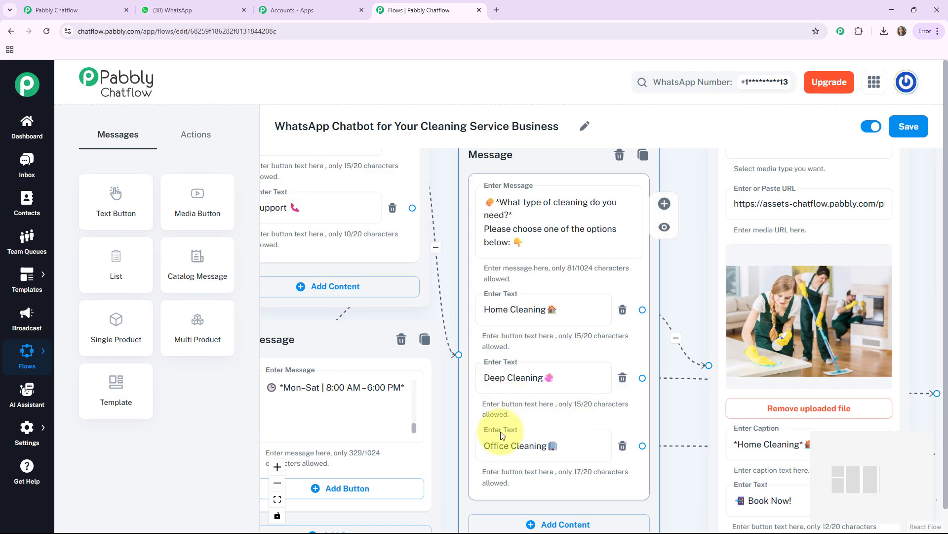
Return to the WhatsApp chat, choose "Home Cleaning" as the cleaning type and book it with "Book Now!"
left_click(165, 6)
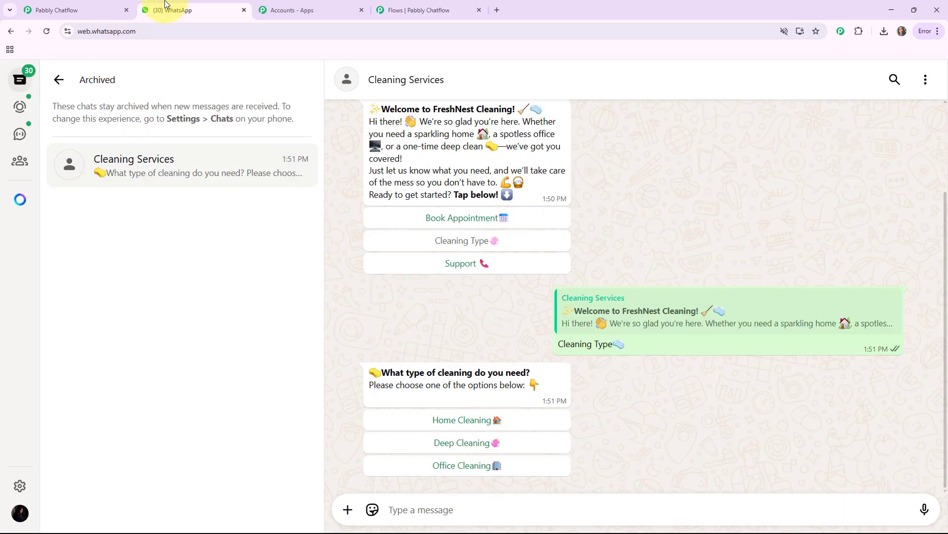
left_click(449, 420)
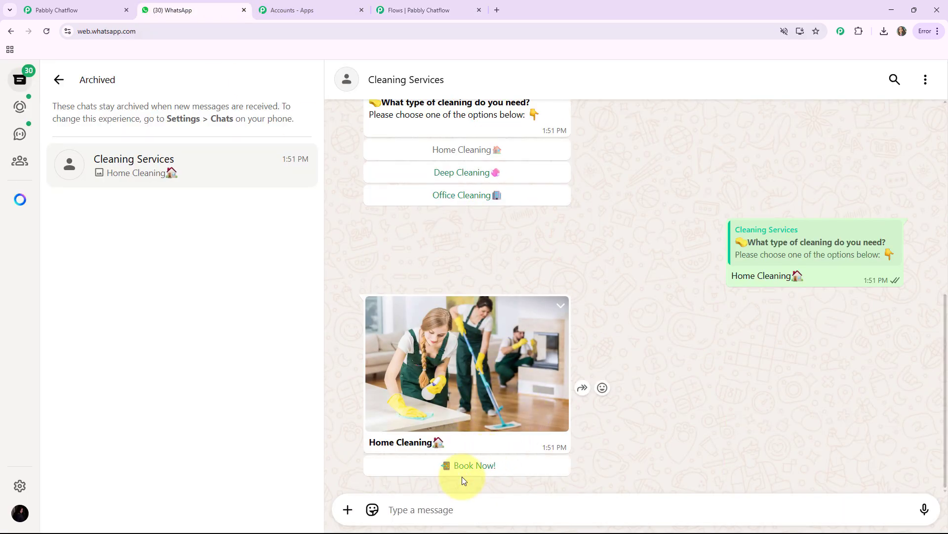
left_click(490, 467)
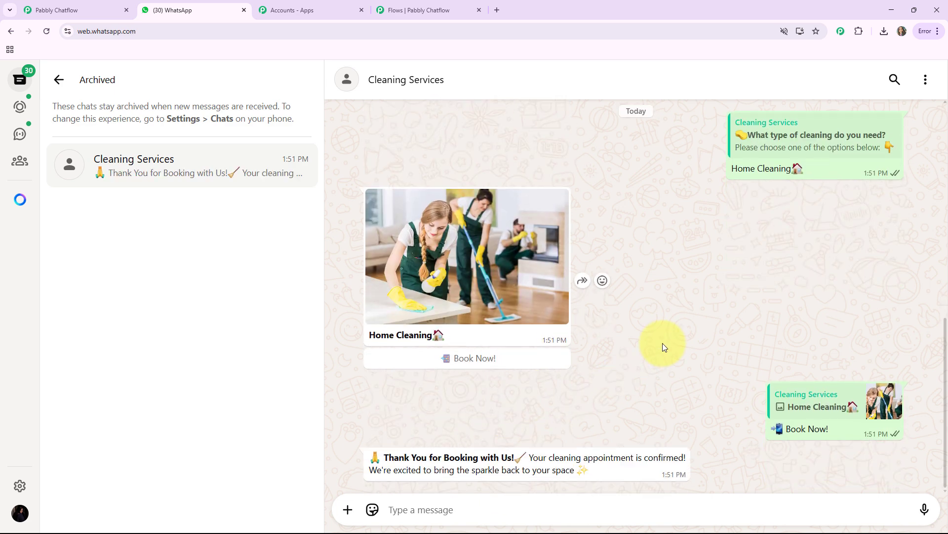
Choose "Support" in the earlier welcome message and review the chatbot's contact reply along with the rest of the conversation
scroll(663, 343, "up", 4)
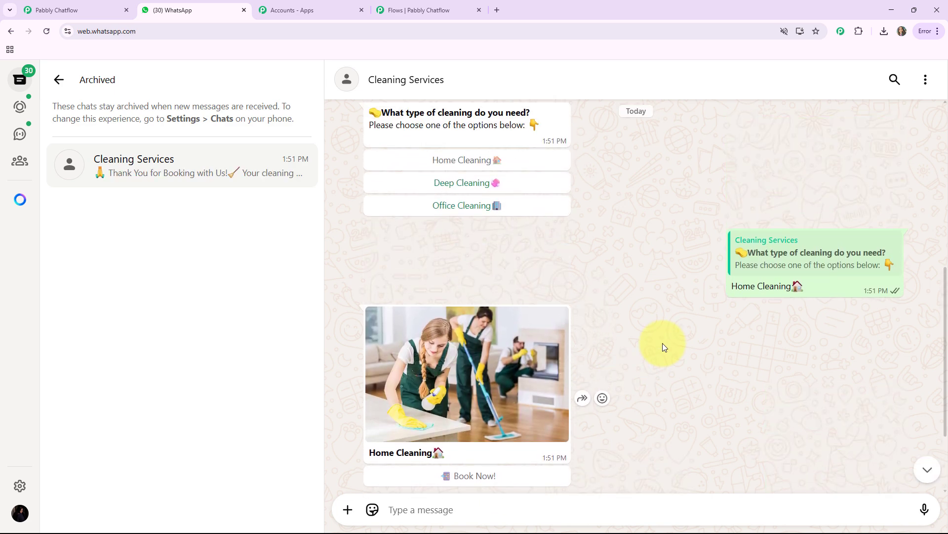
scroll(676, 405, "down", 2)
scroll(538, 346, "up", 6)
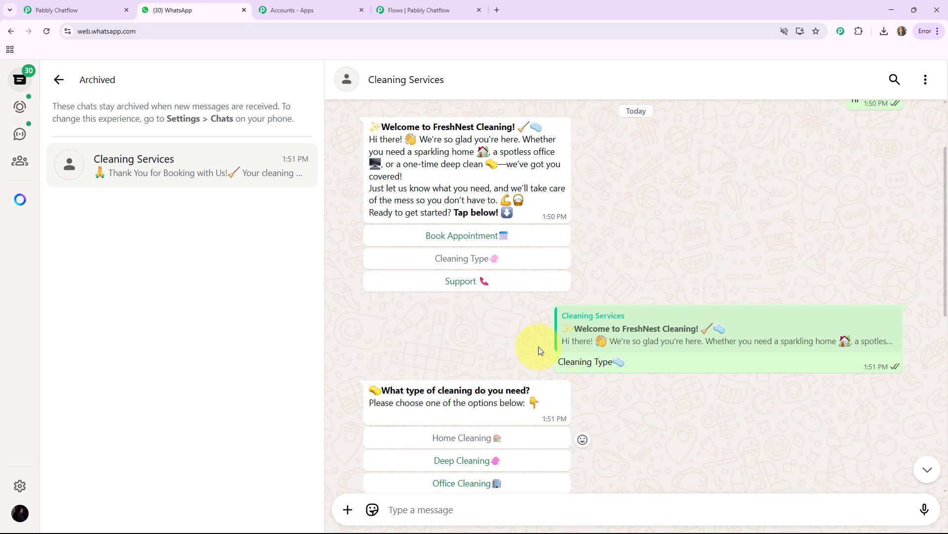
left_click(477, 282)
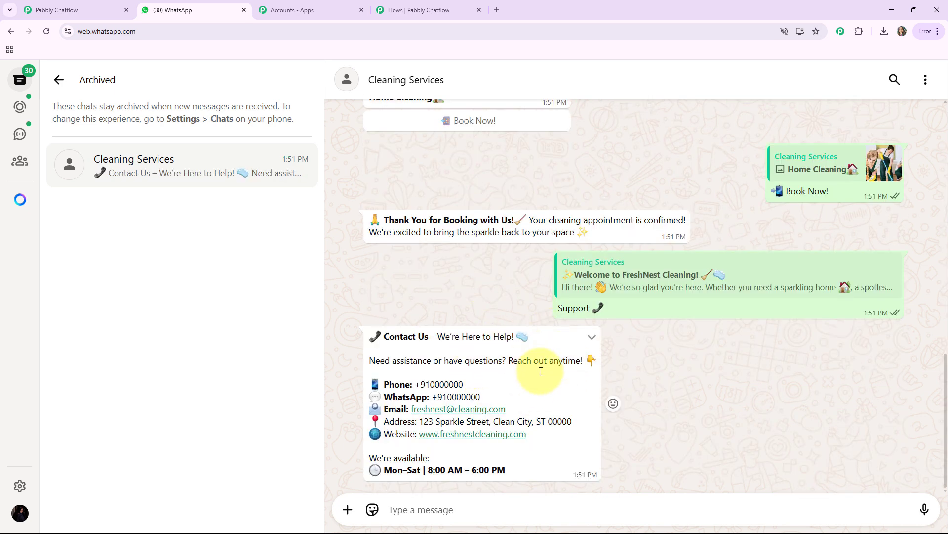
scroll(565, 405, "up", 4)
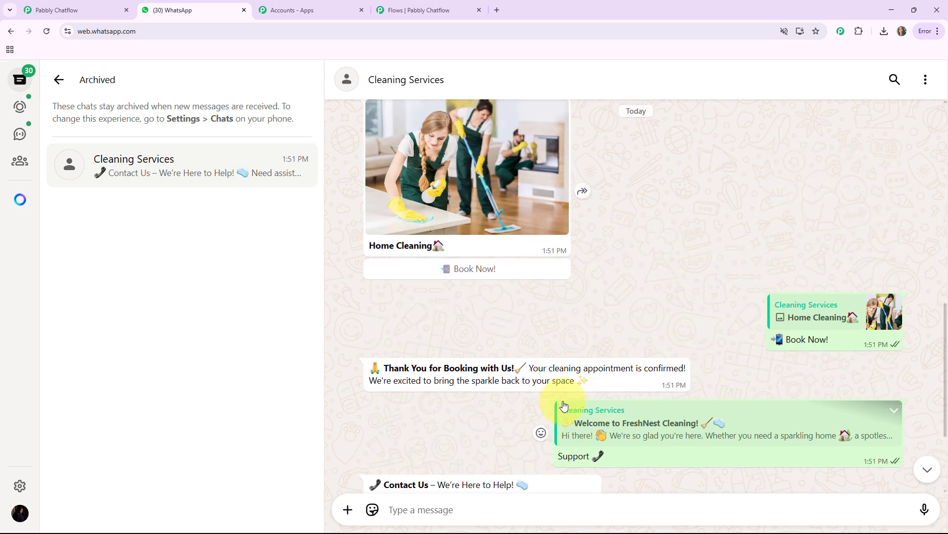
scroll(565, 406, "down", 2)
scroll(565, 405, "down", 2)
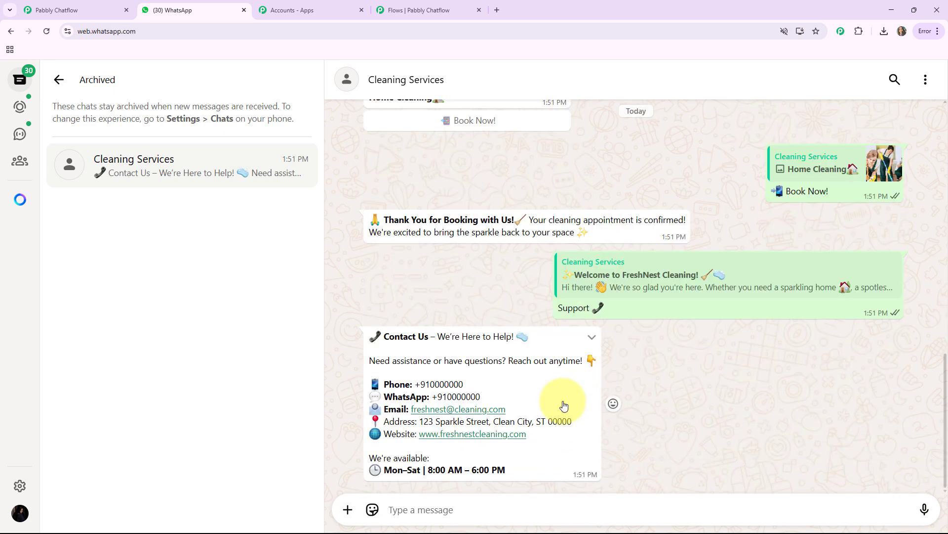
scroll(564, 405, "up", 8)
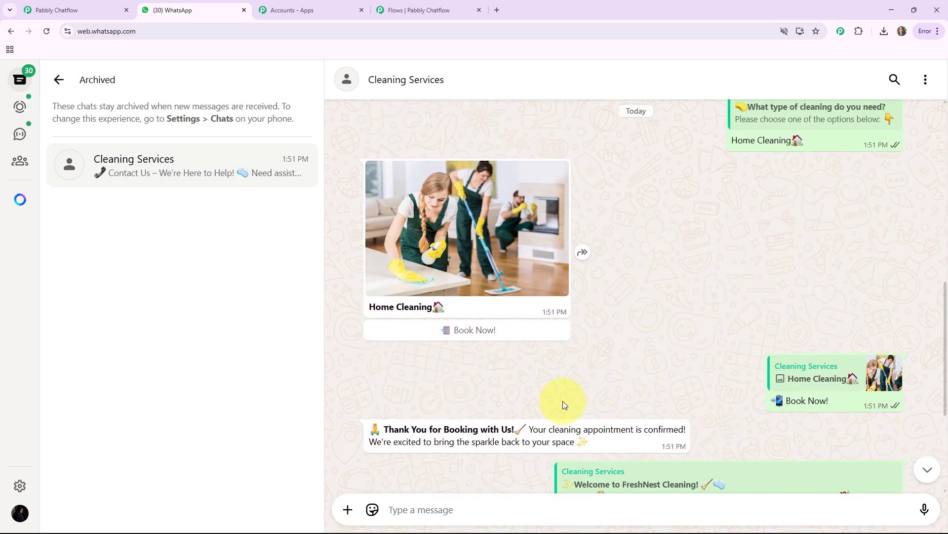
scroll(563, 404, "up", 3)
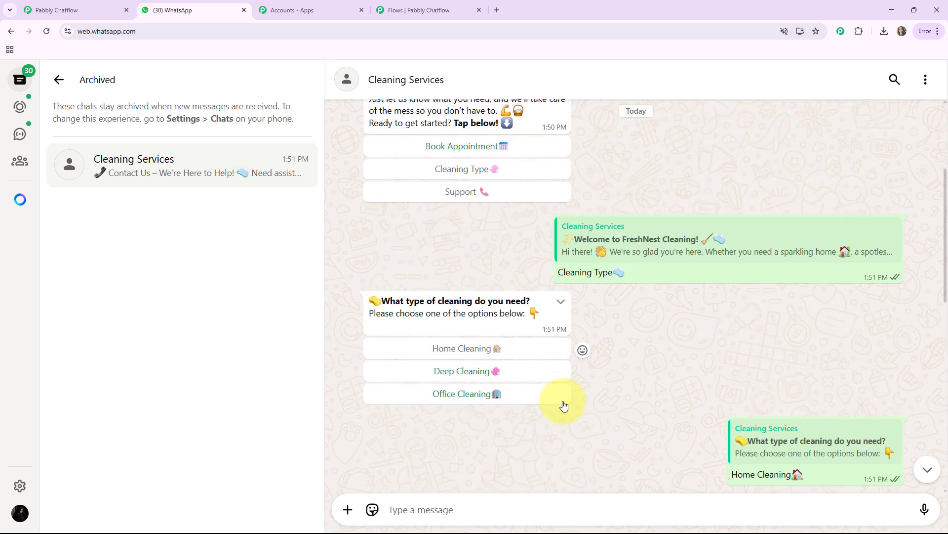